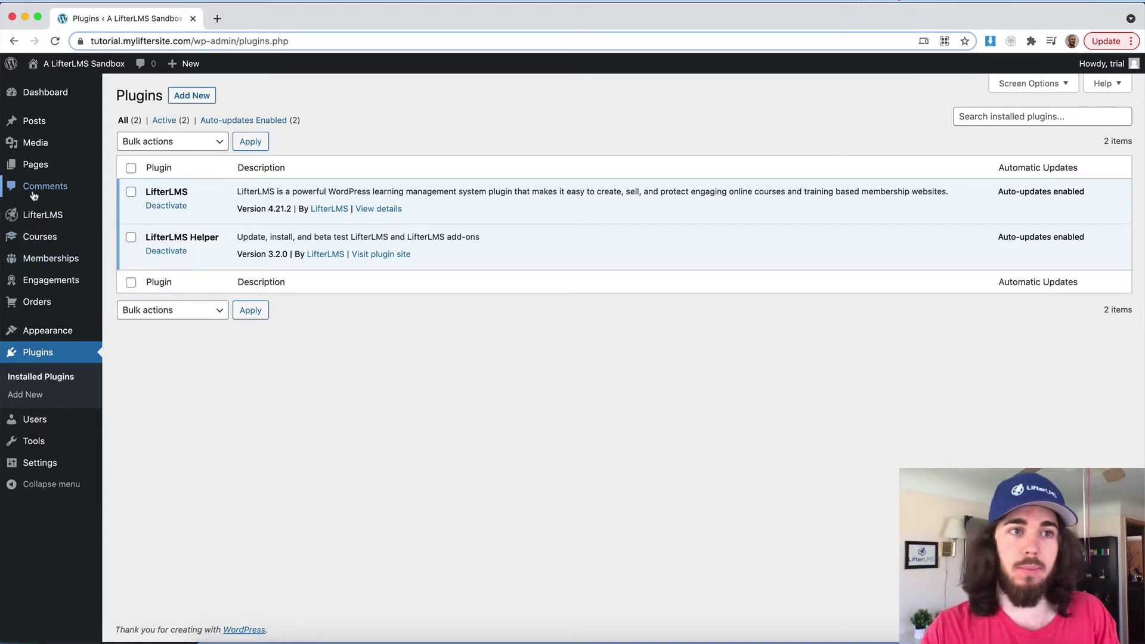
Step: From the LifterLMS add-ons page, install the Groups add-on and then activate it
{"action": "mouse_move", "coordinate": [43, 215]}
{"action": "left_click", "coordinate": [134, 291]}
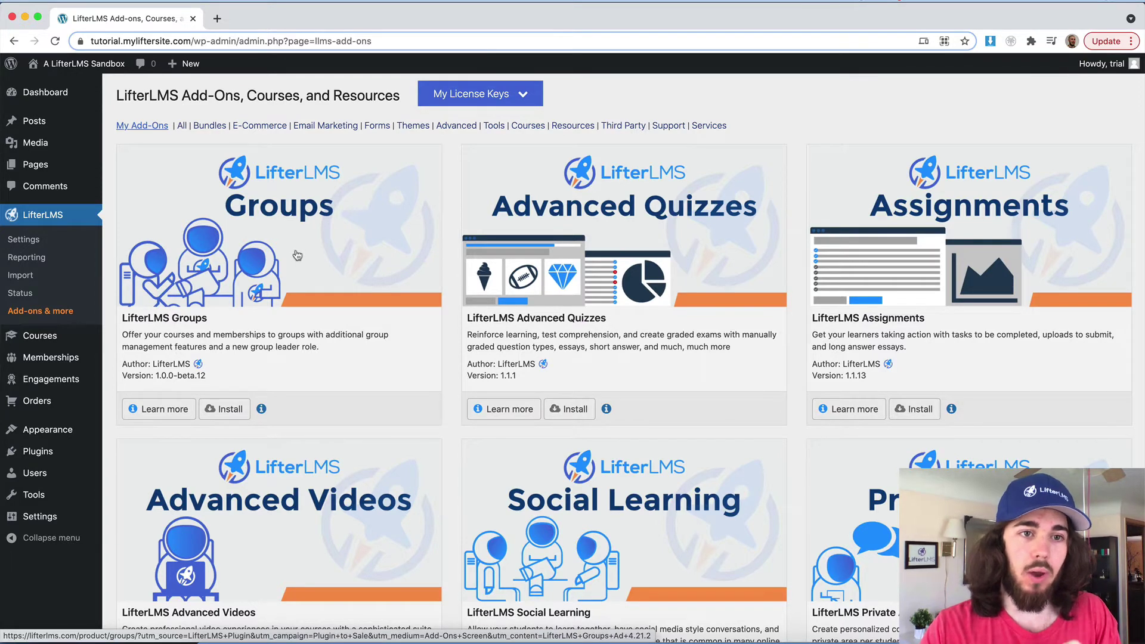
{"action": "left_click", "coordinate": [227, 410]}
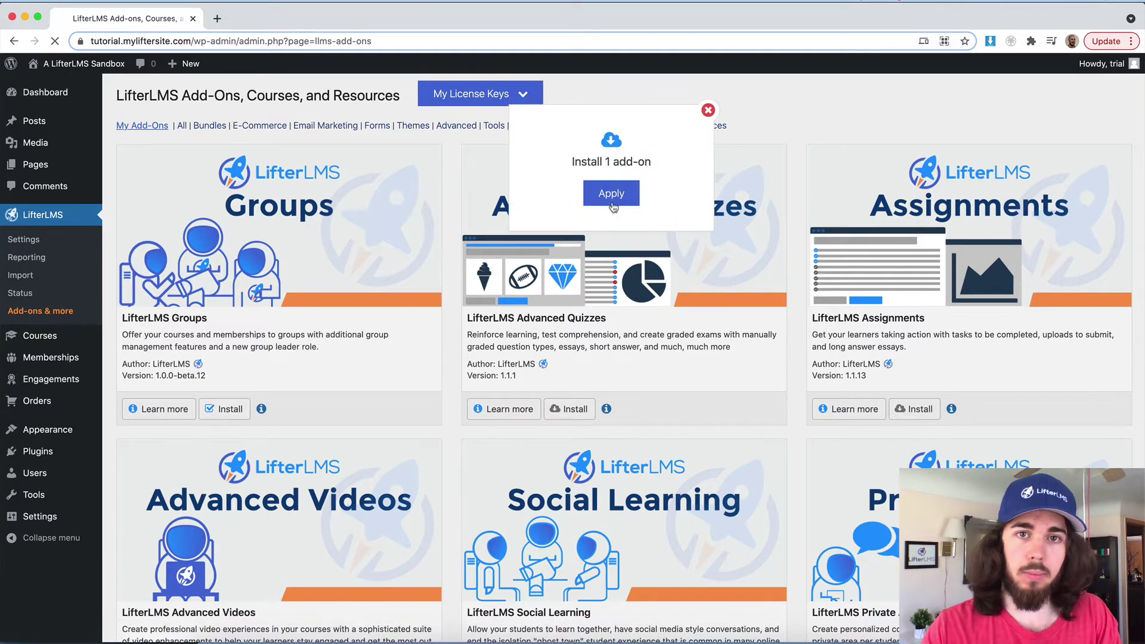
{"action": "left_click", "coordinate": [611, 194]}
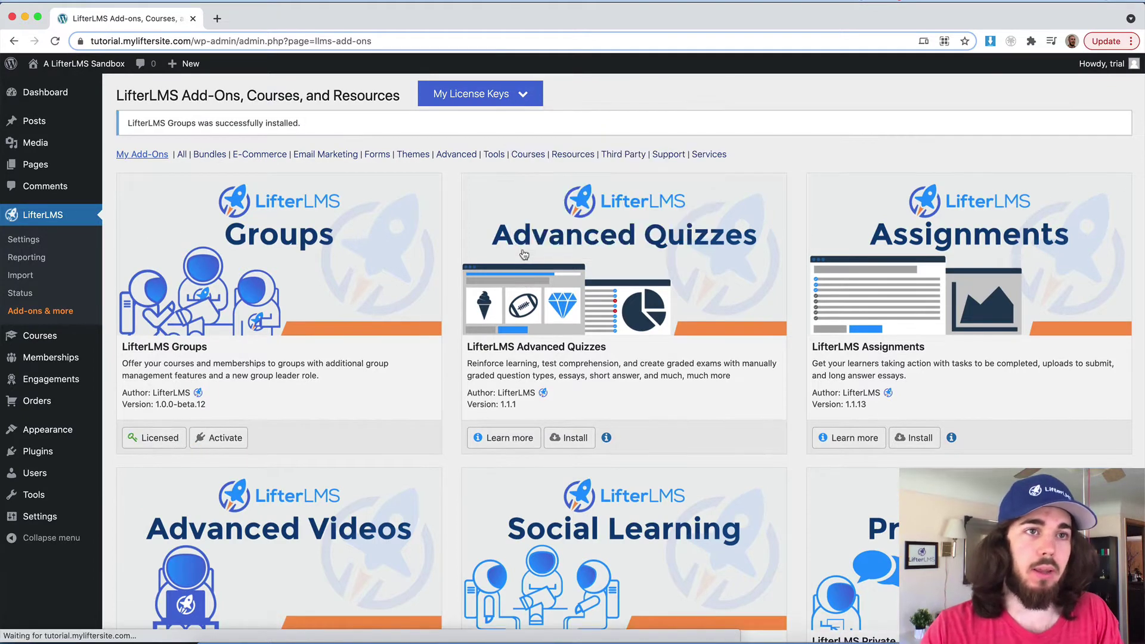
{"action": "left_click", "coordinate": [222, 433]}
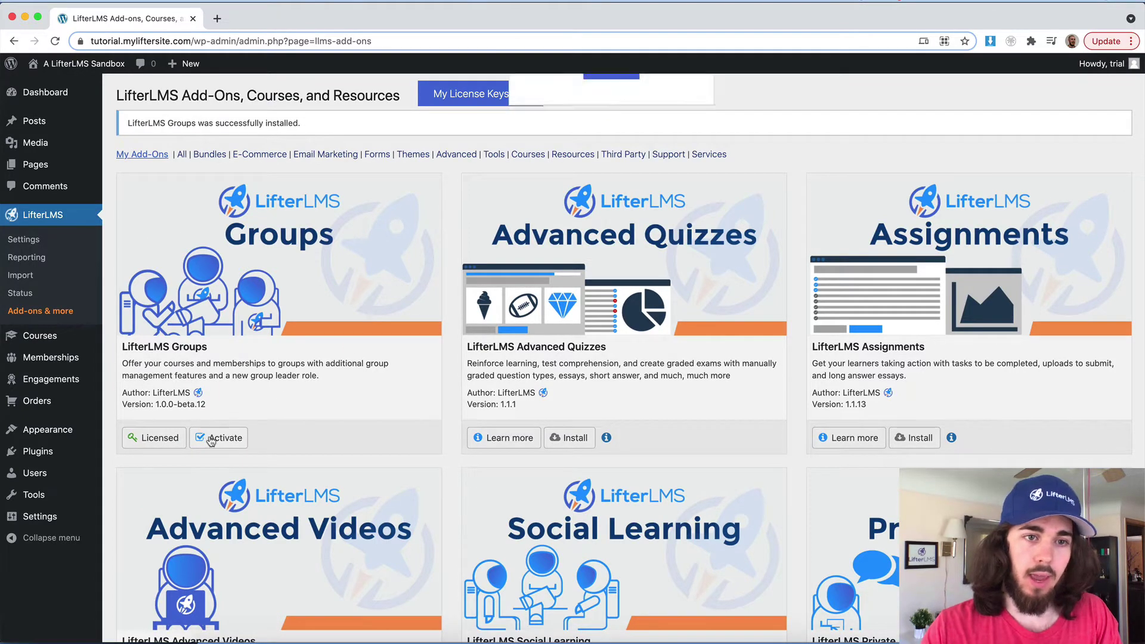
{"action": "left_click", "coordinate": [620, 192]}
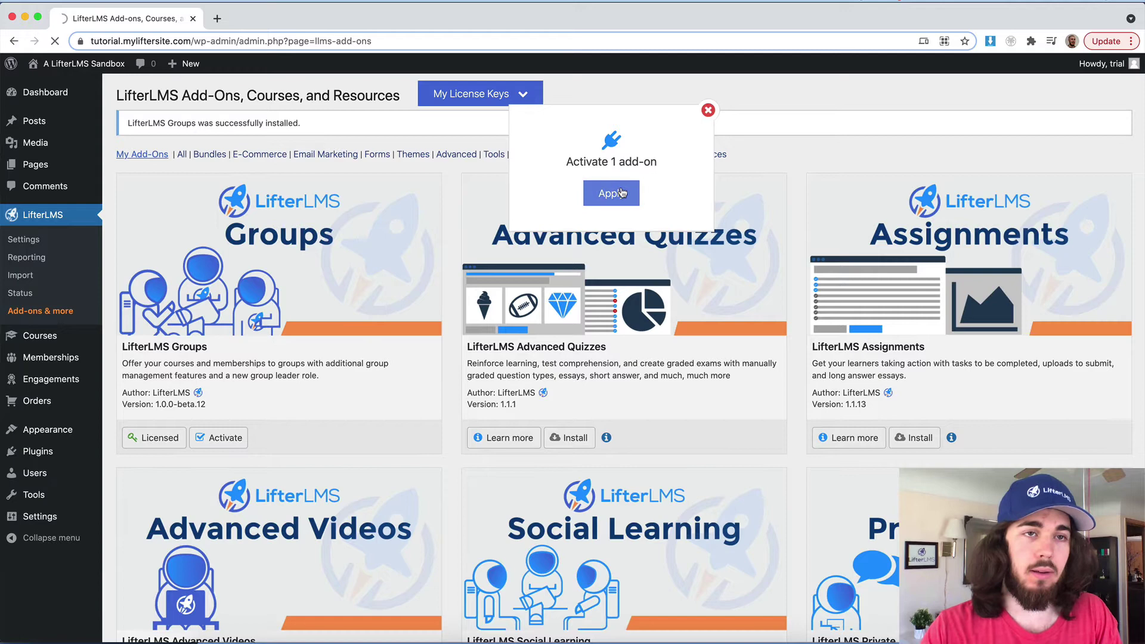
Step: Confirm LifterLMS Groups is listed under Plugins, then open the LifterLMS General settings
{"action": "left_click", "coordinate": [49, 448]}
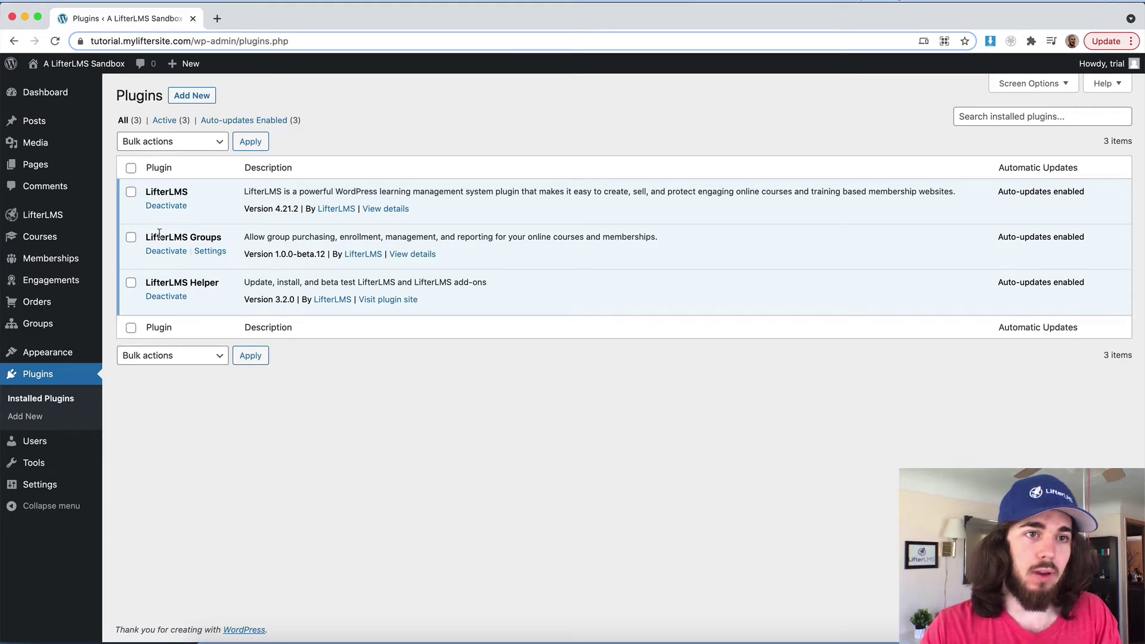
{"action": "mouse_move", "coordinate": [47, 213]}
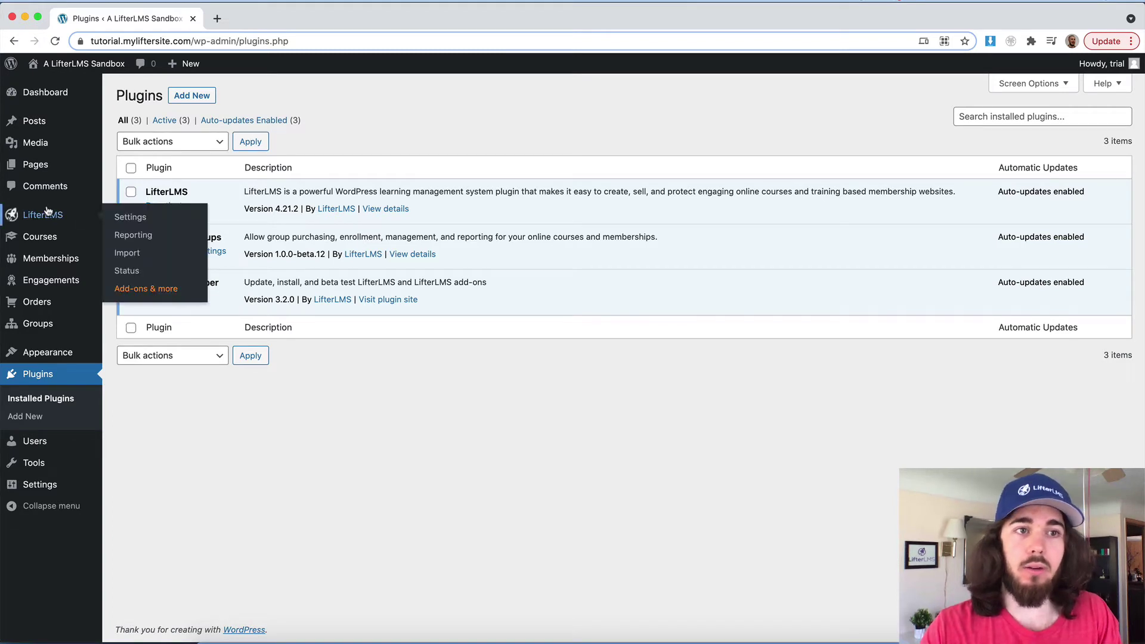
{"action": "left_click", "coordinate": [128, 218]}
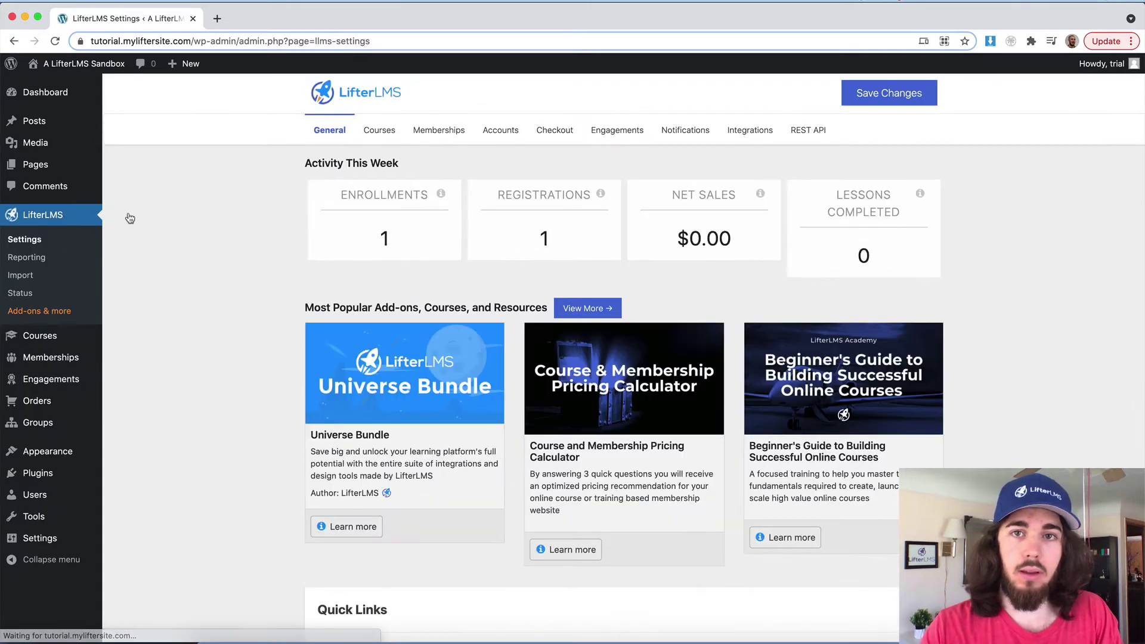
{"action": "mouse_move", "coordinate": [36, 422]}
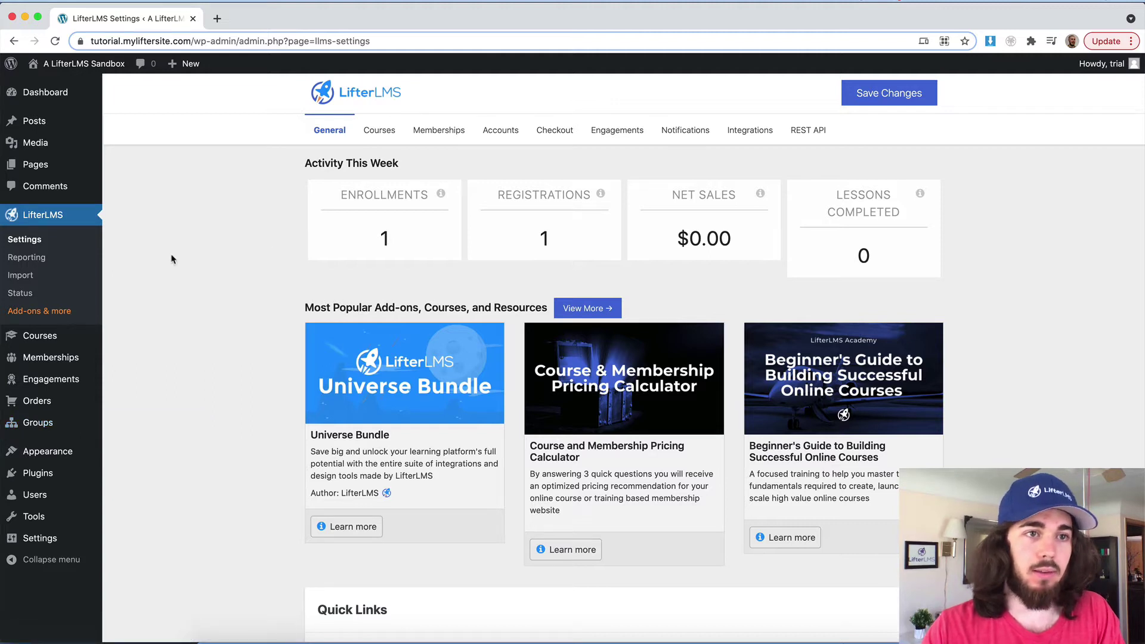
Step: Open the Groups section of LifterLMS Integrations settings, keeping profile visibility at Closed
{"action": "left_click", "coordinate": [741, 142]}
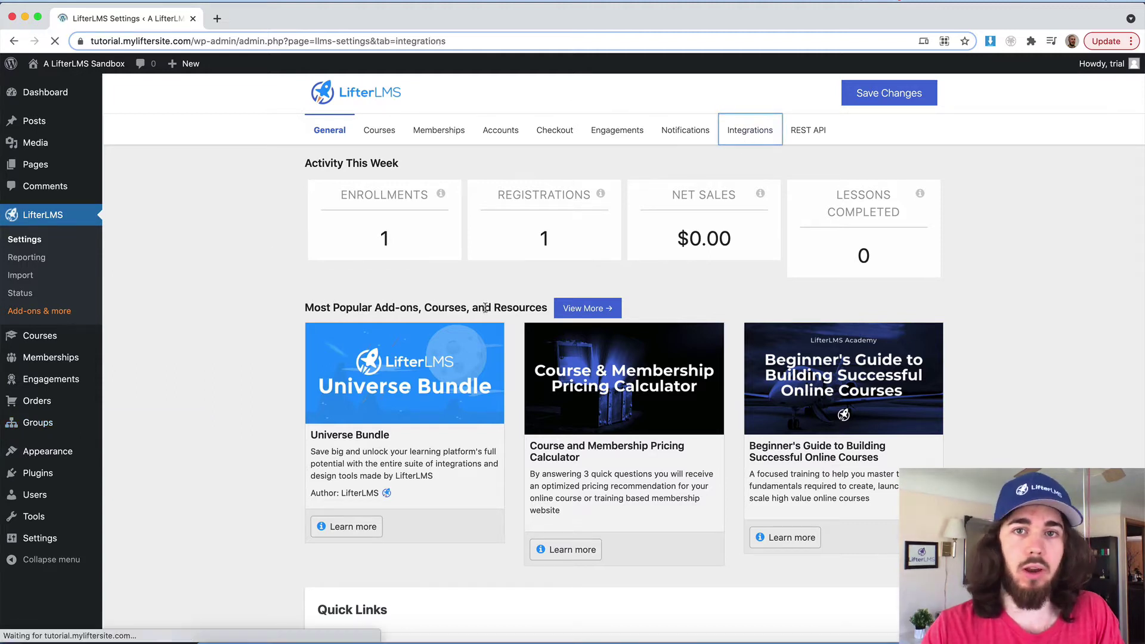
{"action": "left_click", "coordinate": [363, 325]}
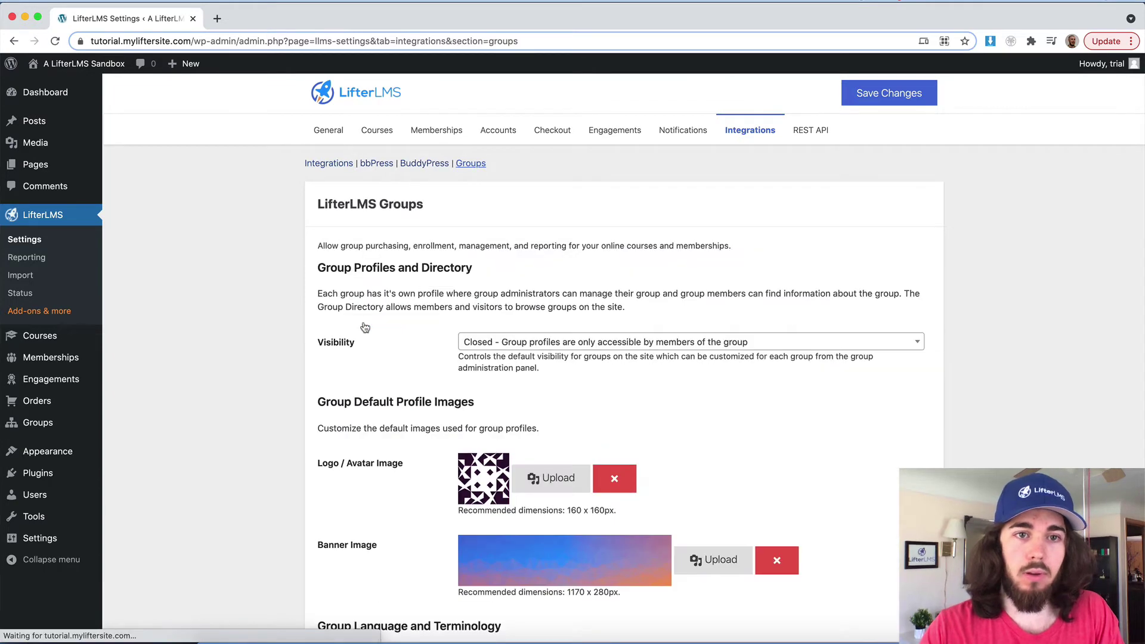
{"action": "scroll", "coordinate": [365, 326], "scroll_direction": "down", "scroll_amount": 2}
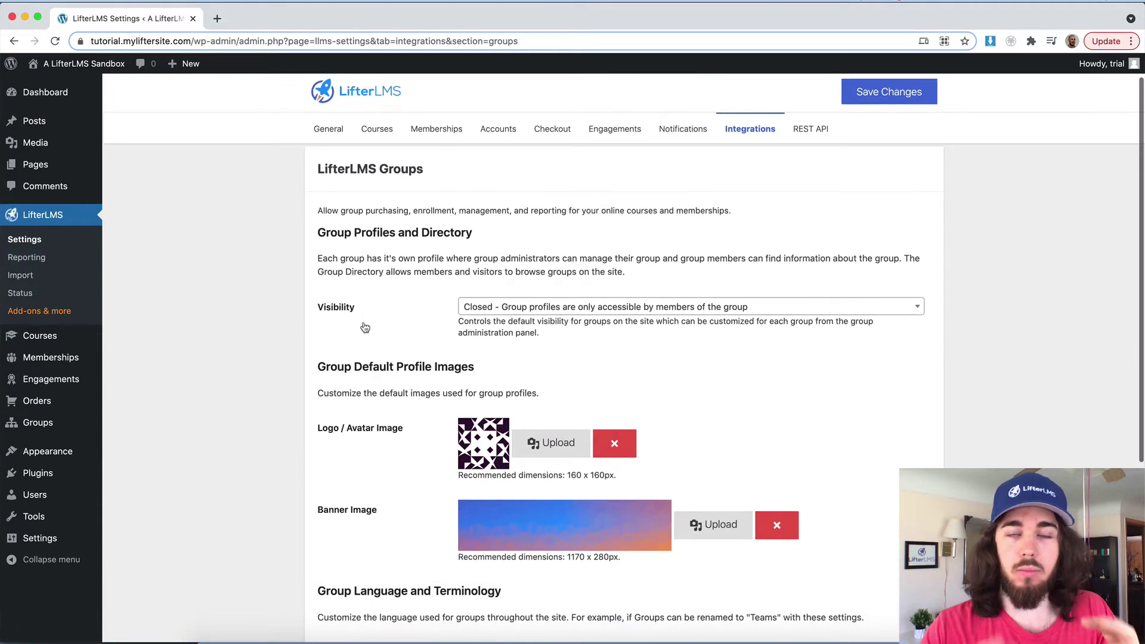
{"action": "left_click", "coordinate": [465, 310]}
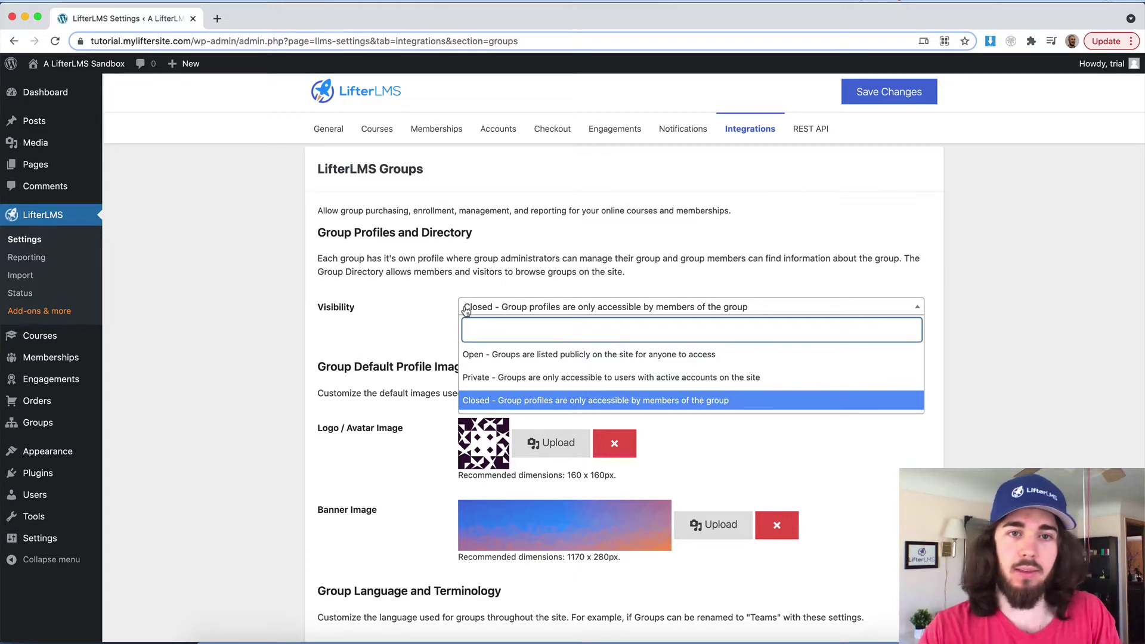
{"action": "left_click", "coordinate": [416, 320]}
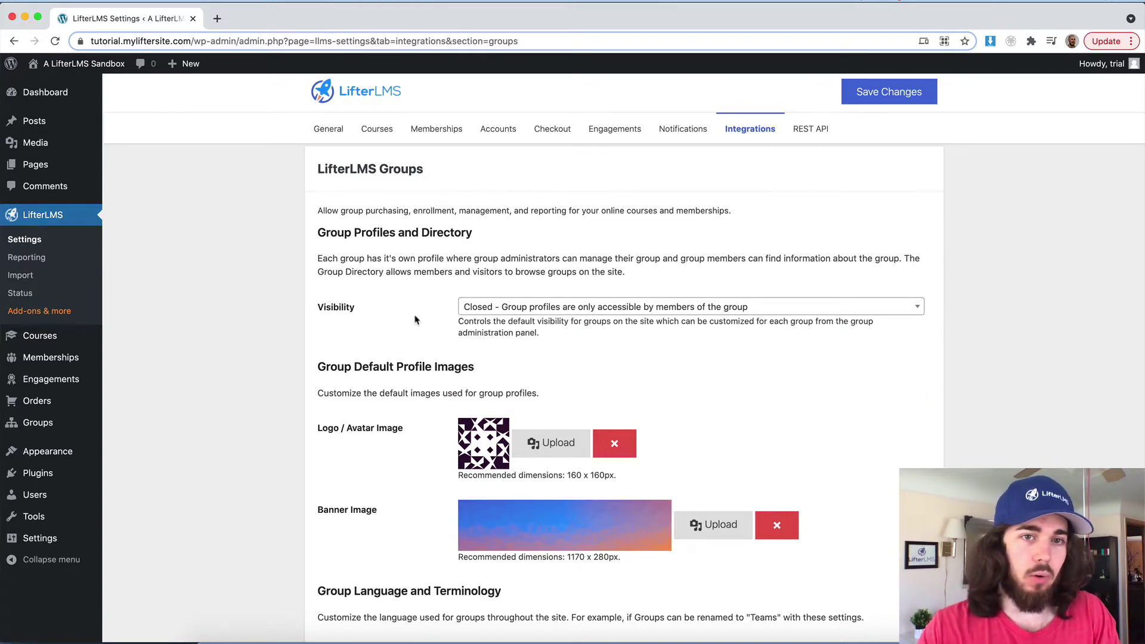
{"action": "scroll", "coordinate": [416, 320], "scroll_direction": "down", "scroll_amount": 1}
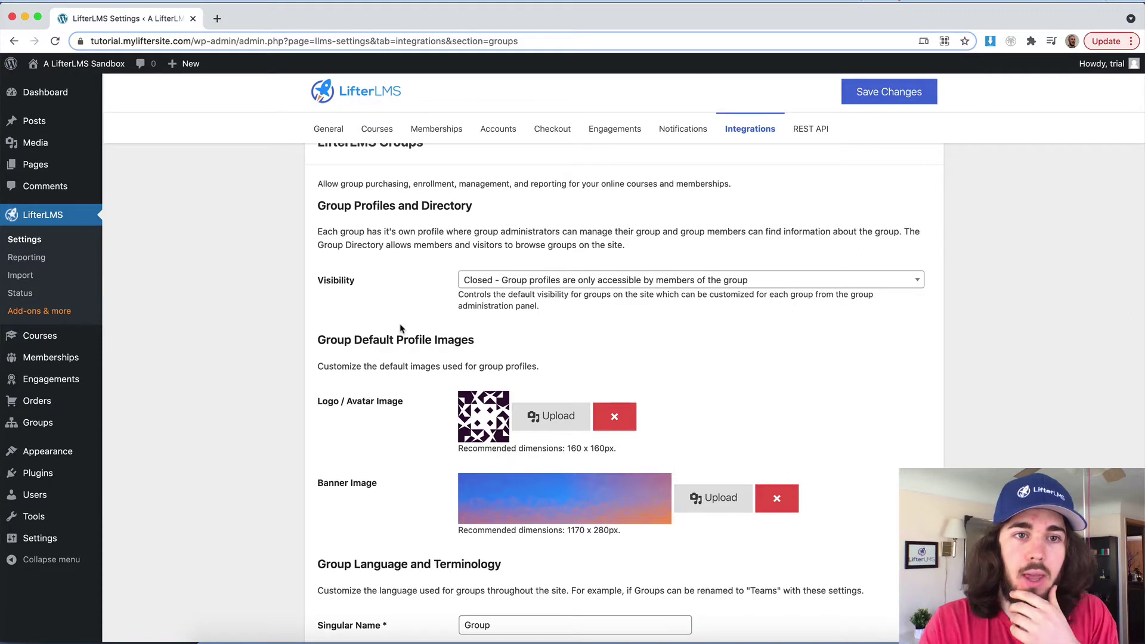
{"action": "scroll", "coordinate": [399, 323], "scroll_direction": "down", "scroll_amount": 2}
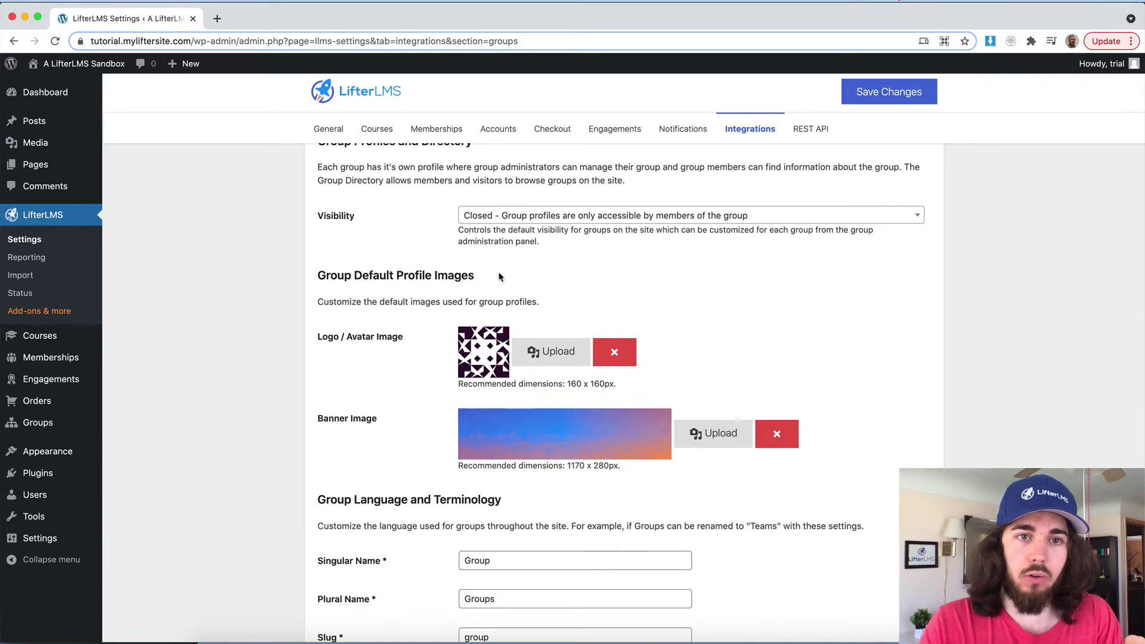
Step: Open the Groups list in a new browser tab and start a new group
{"action": "right_click", "coordinate": [44, 419]}
{"action": "left_click", "coordinate": [95, 424]}
{"action": "left_click", "coordinate": [258, 20]}
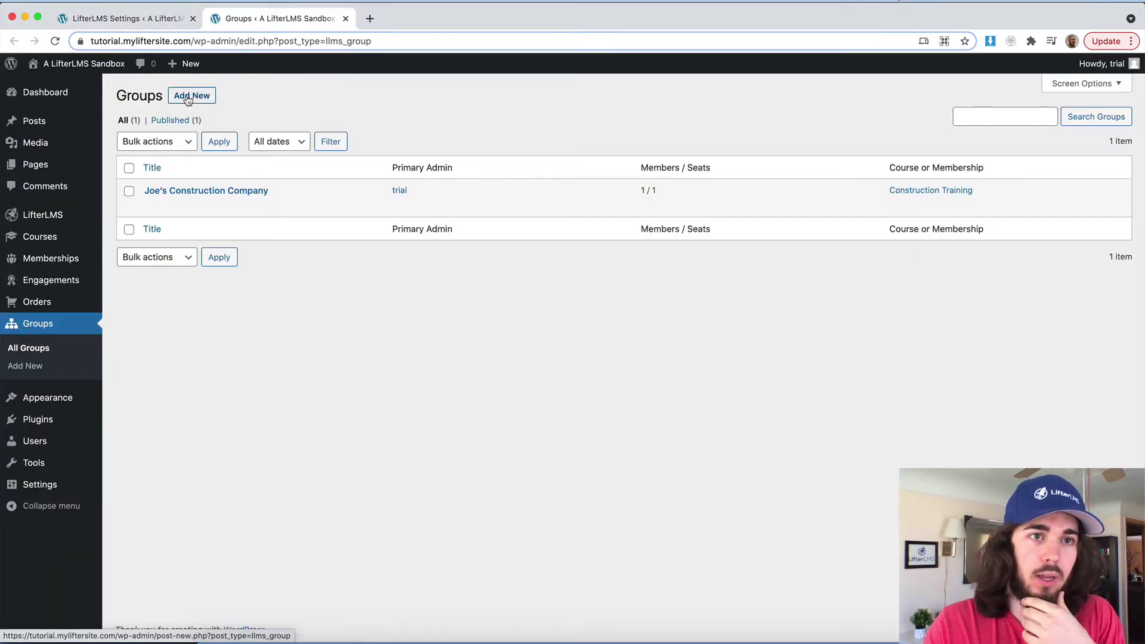
{"action": "left_click", "coordinate": [188, 100]}
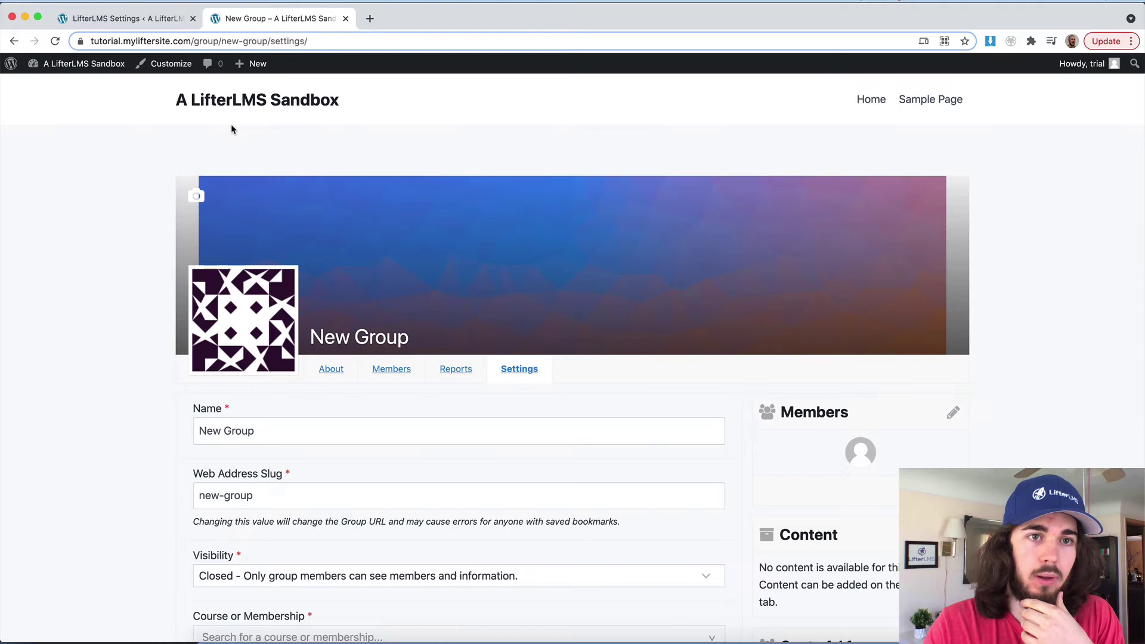
{"action": "scroll", "coordinate": [263, 174], "scroll_direction": "down", "scroll_amount": 1}
Step: Return to the Groups integration settings in the LifterLMS Settings tab
{"action": "left_click", "coordinate": [161, 19]}
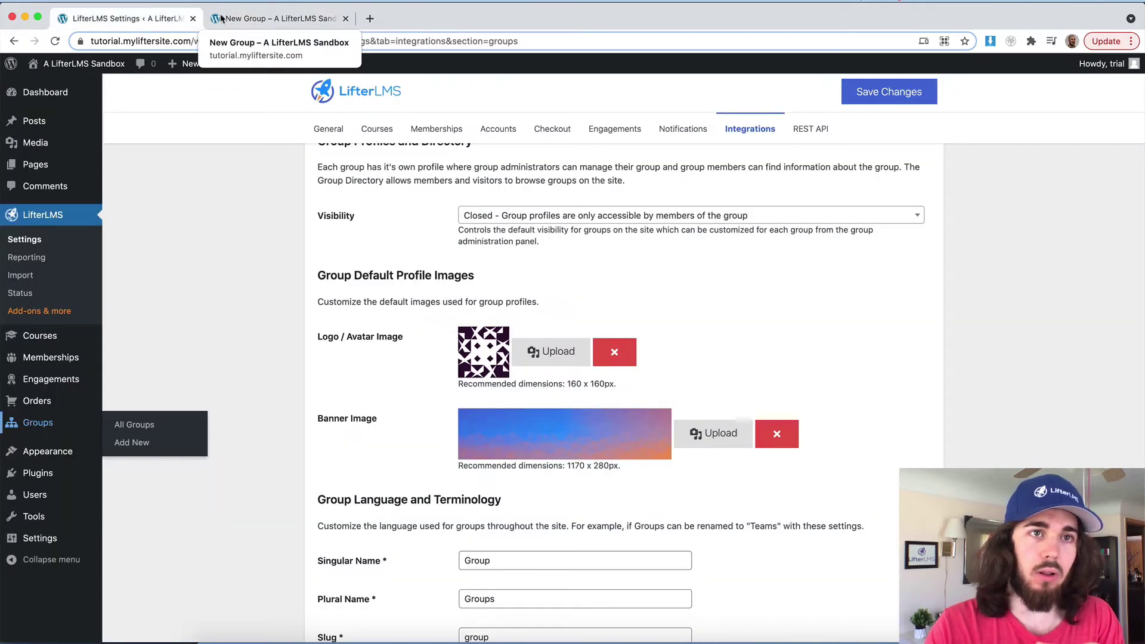
{"action": "left_click", "coordinate": [220, 18]}
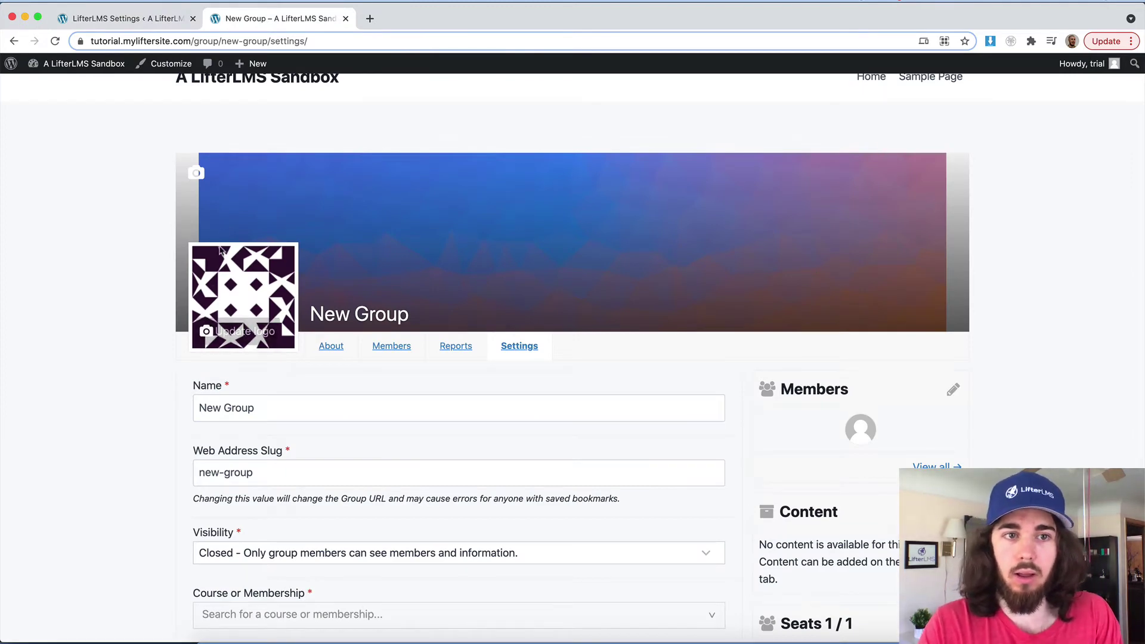
{"action": "left_click", "coordinate": [150, 19]}
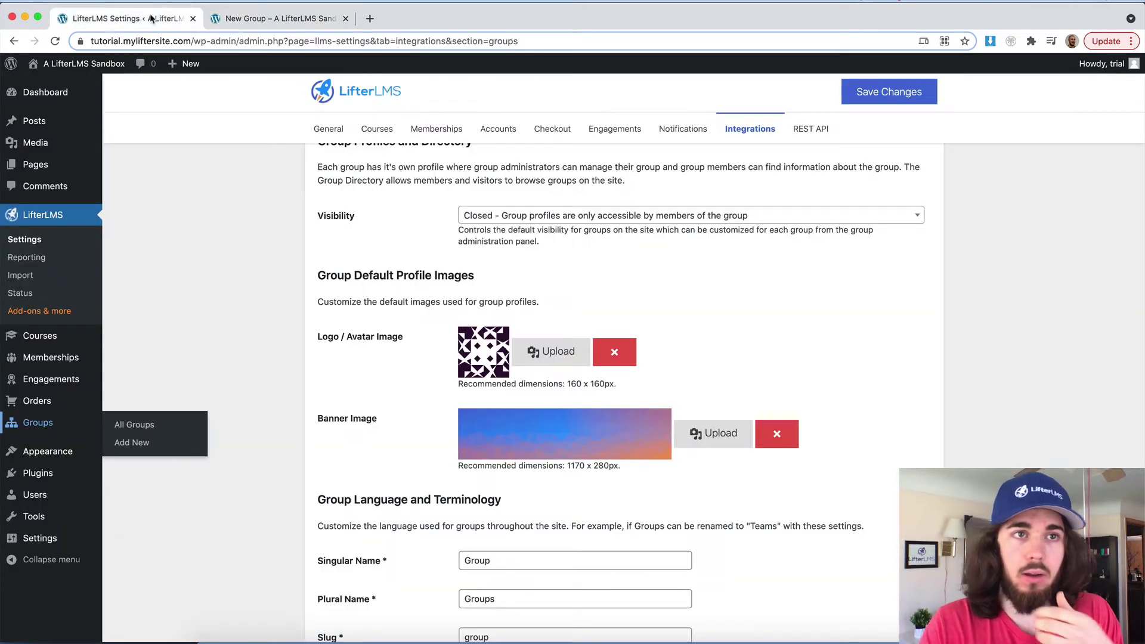
{"action": "scroll", "coordinate": [510, 405], "scroll_direction": "down", "scroll_amount": 5}
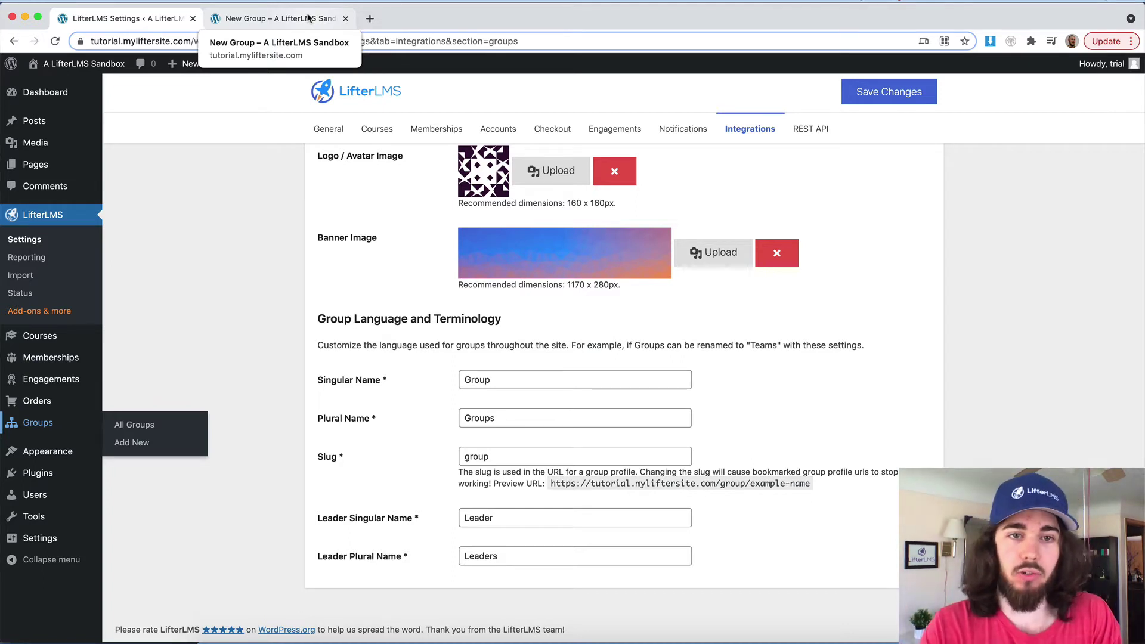
Step: Rename groups to Company and Companies, with the slug 'company'
{"action": "double_click", "coordinate": [495, 376]}
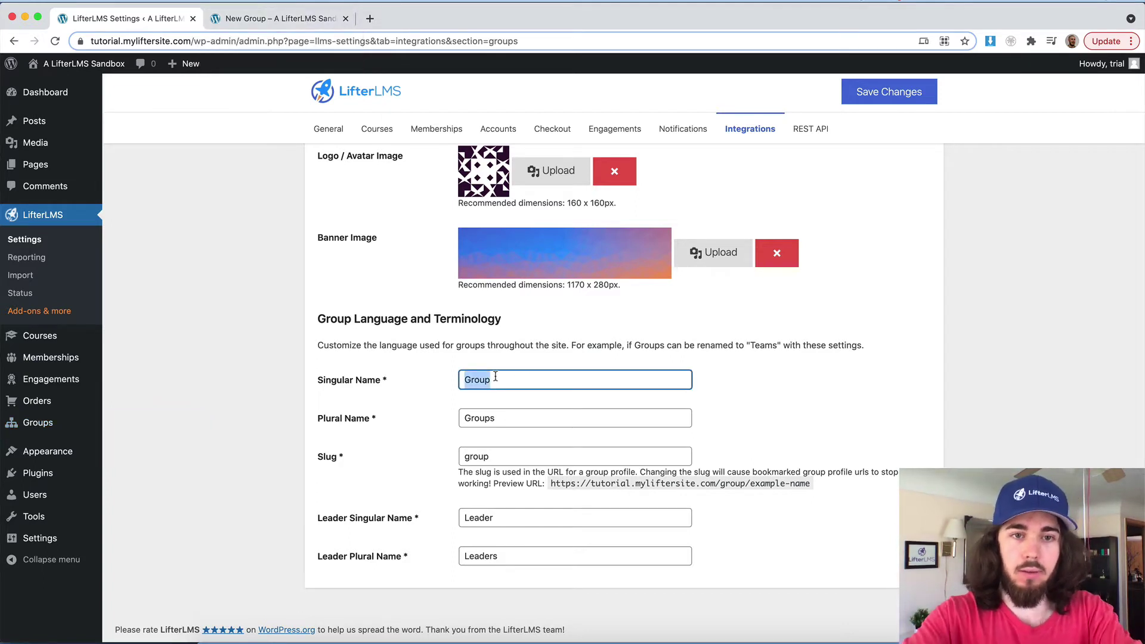
{"action": "type", "text": "Company"}
{"action": "double_click", "coordinate": [494, 379]}
{"action": "double_click", "coordinate": [497, 419]}
{"action": "type", "text": "Company"}
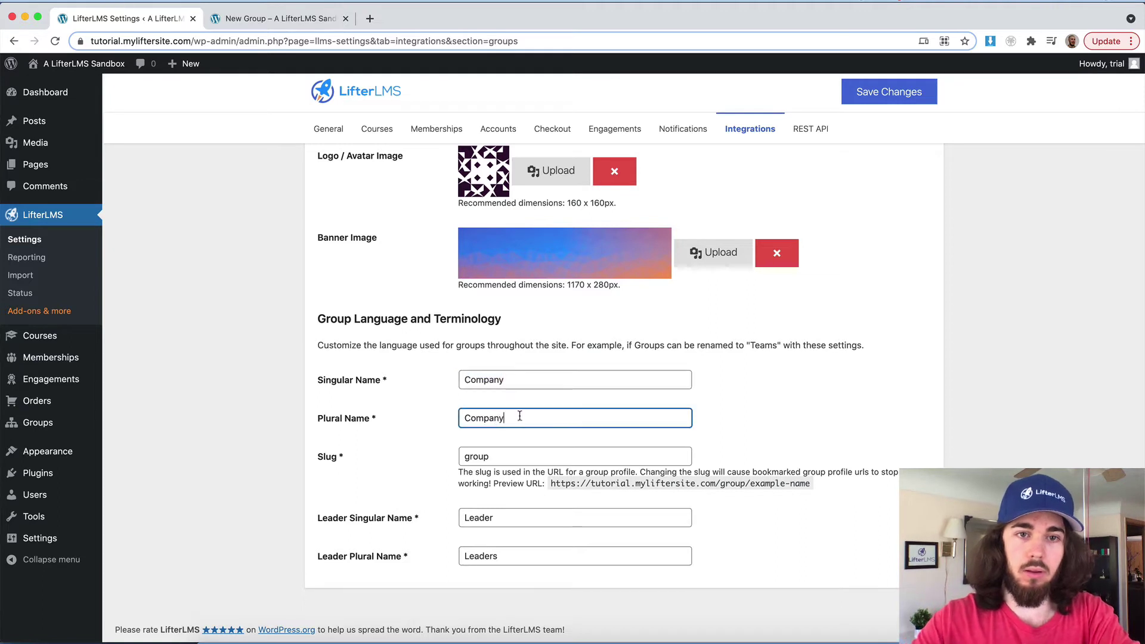
{"action": "key", "text": "BackSpace"}
{"action": "type", "text": "ies"}
{"action": "double_click", "coordinate": [514, 464]}
{"action": "type", "text": "company"}
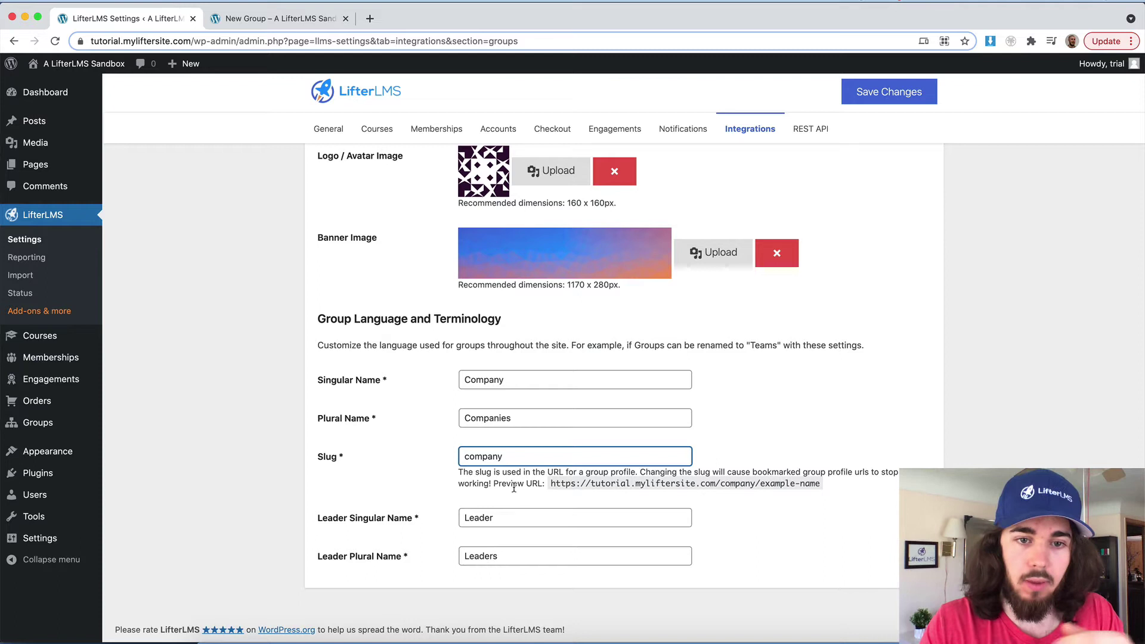
Step: Set the leader names to Manager and Managers and save the settings
{"action": "double_click", "coordinate": [499, 516]}
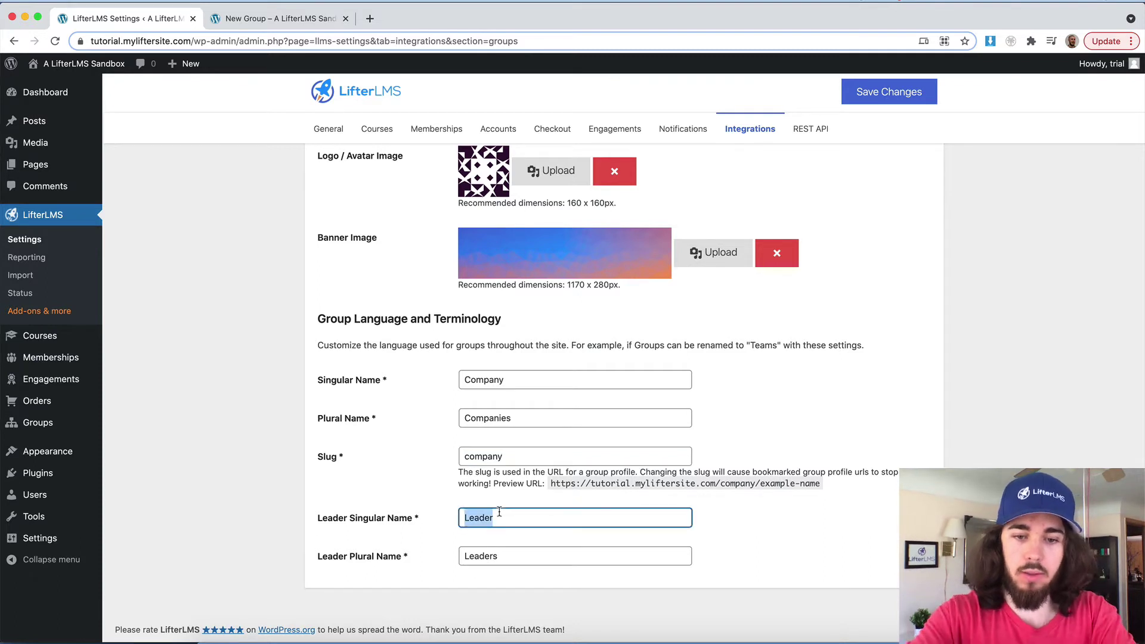
{"action": "type", "text": "Managers"}
{"action": "double_click", "coordinate": [484, 517]}
{"action": "key", "text": "super+c"}
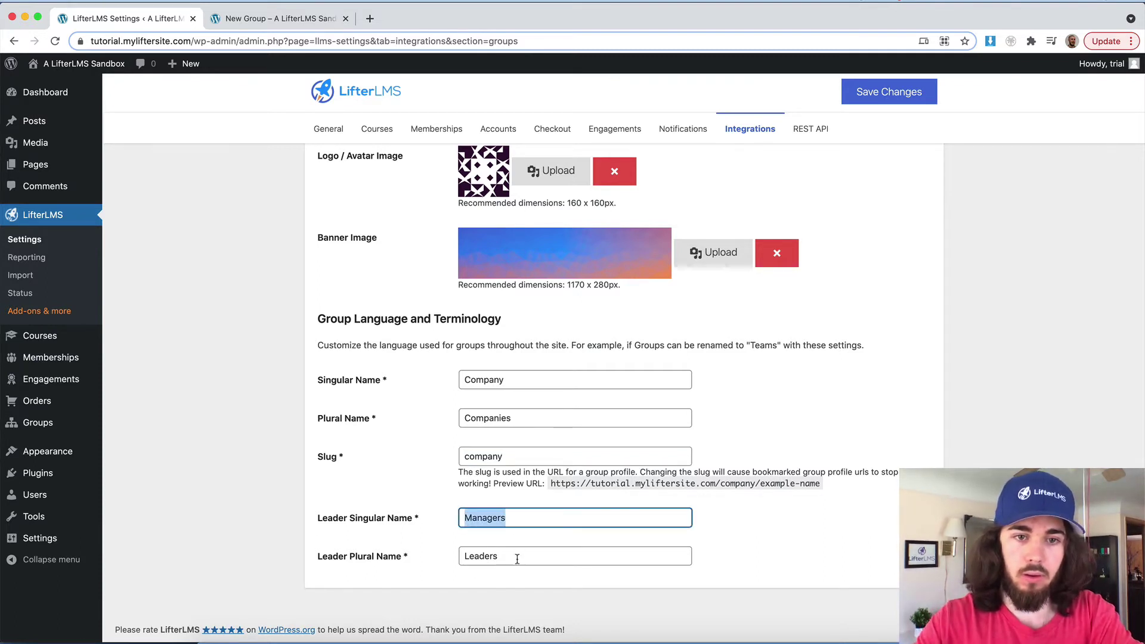
{"action": "double_click", "coordinate": [481, 556]}
{"action": "key", "text": "super+v"}
{"action": "left_click", "coordinate": [517, 517]}
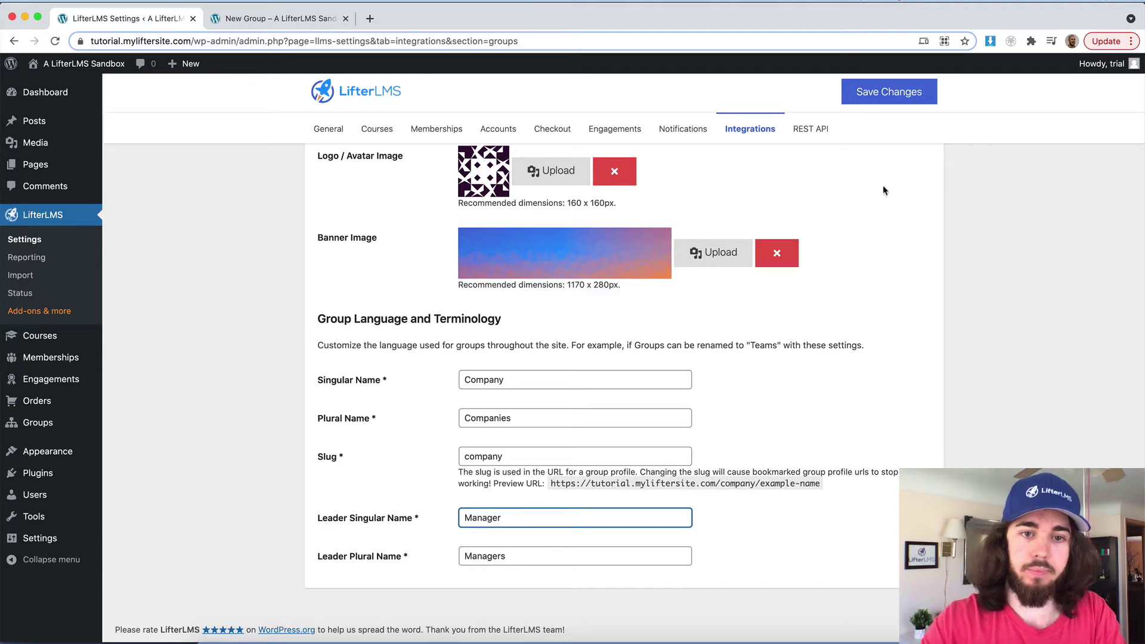
{"action": "left_click", "coordinate": [933, 84]}
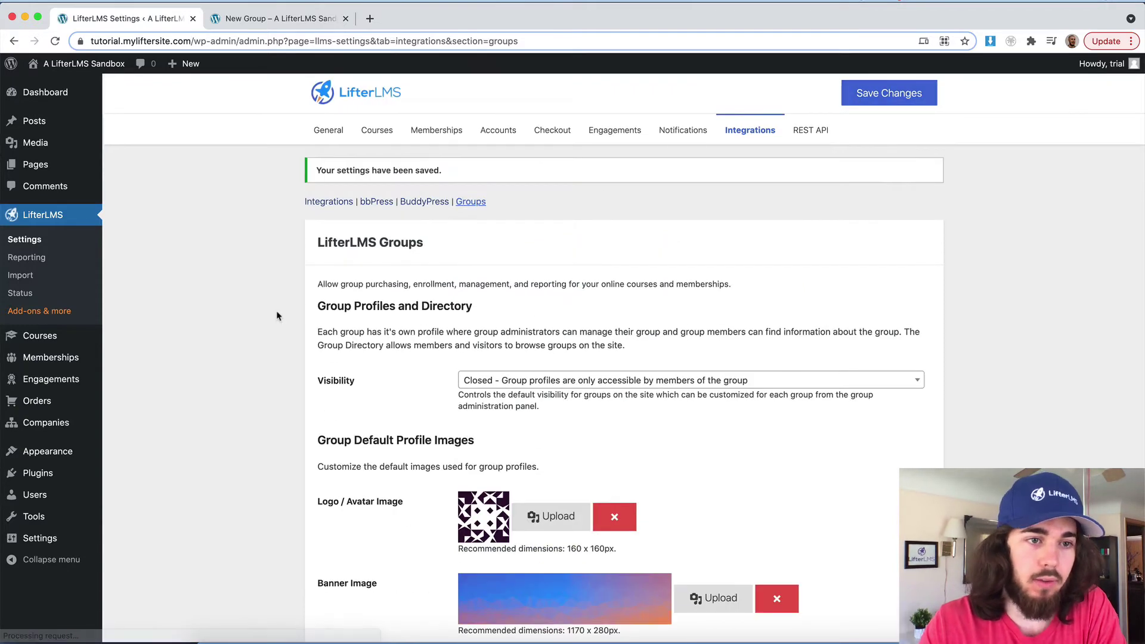
Step: Reload the old New Group page to show the new terms, then close it
{"action": "mouse_move", "coordinate": [47, 425]}
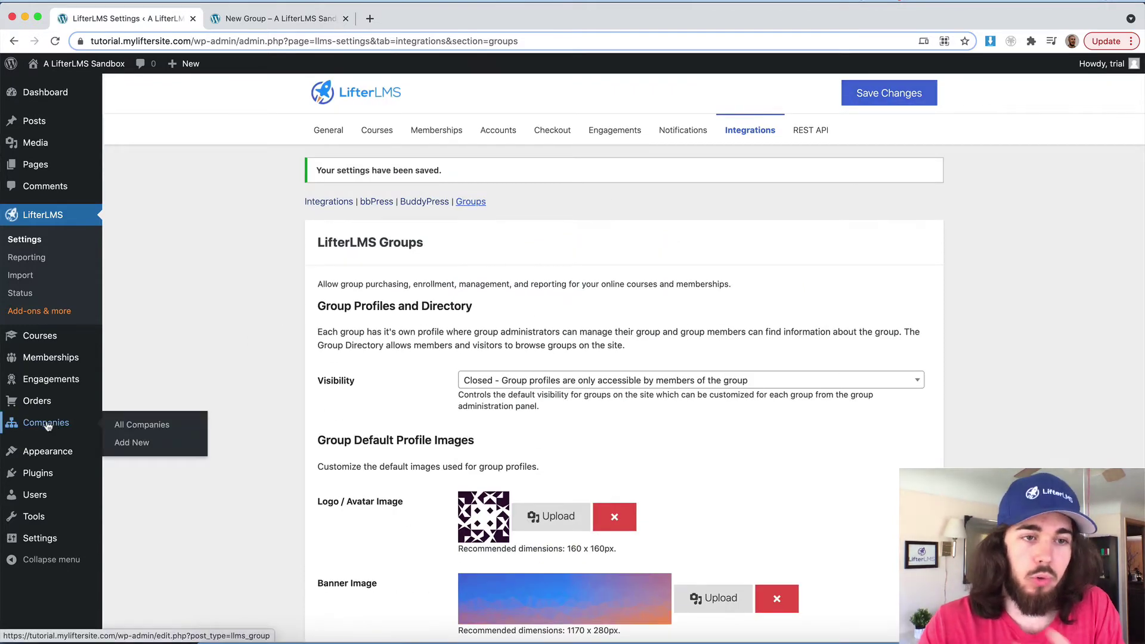
{"action": "left_click", "coordinate": [271, 27]}
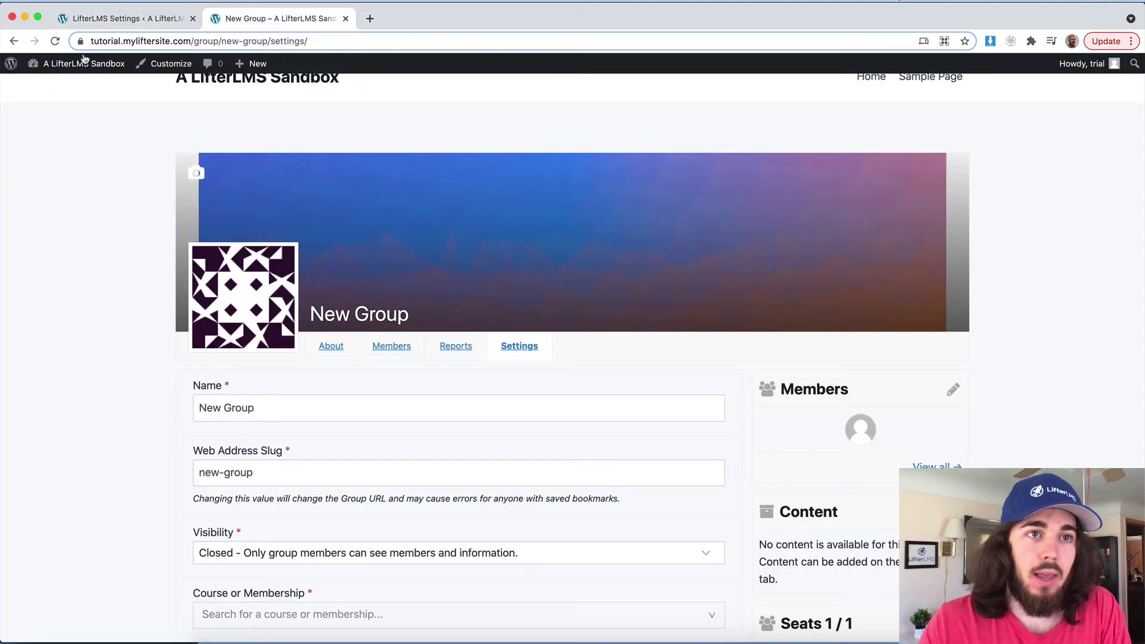
{"action": "left_click", "coordinate": [55, 41]}
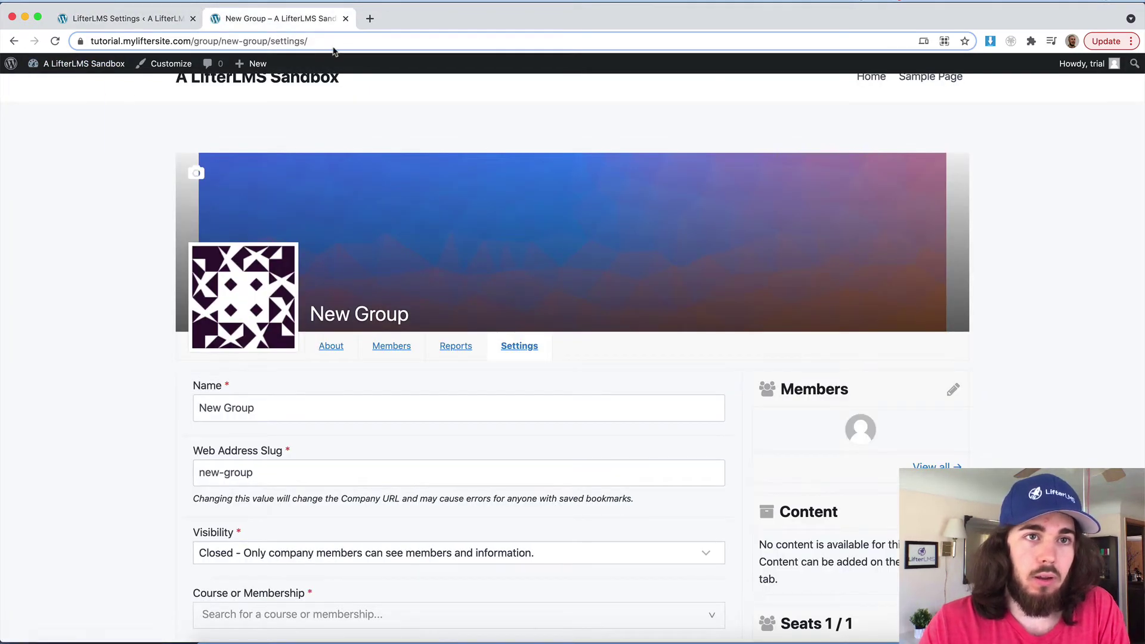
{"action": "left_click", "coordinate": [345, 18]}
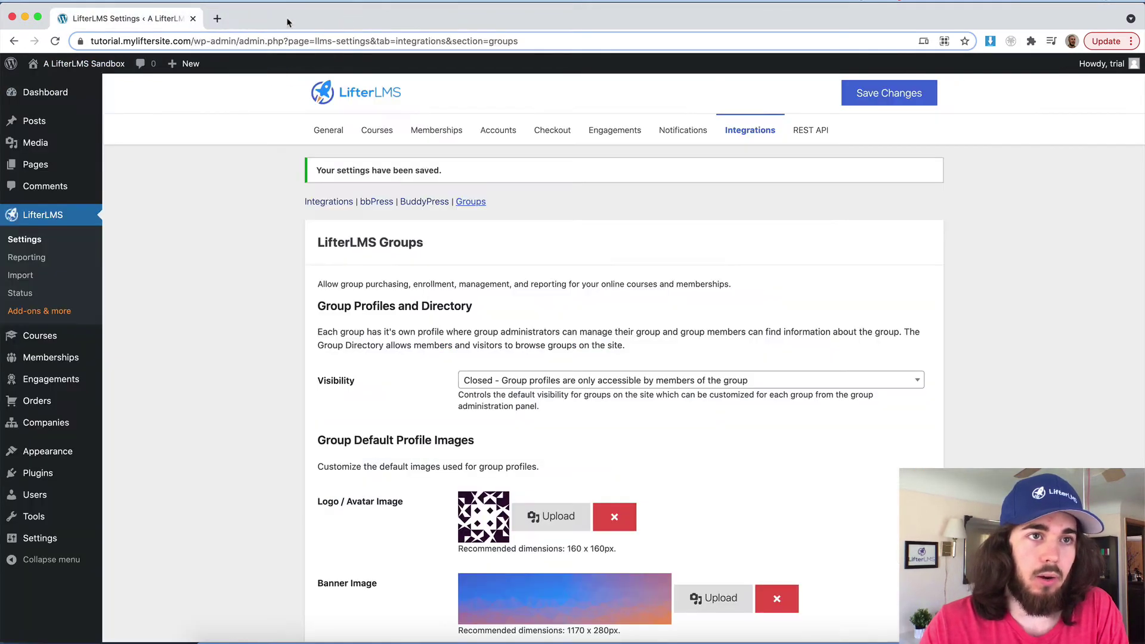
Step: Create a new company from Companies > All Companies and review its settings
{"action": "left_click", "coordinate": [46, 422]}
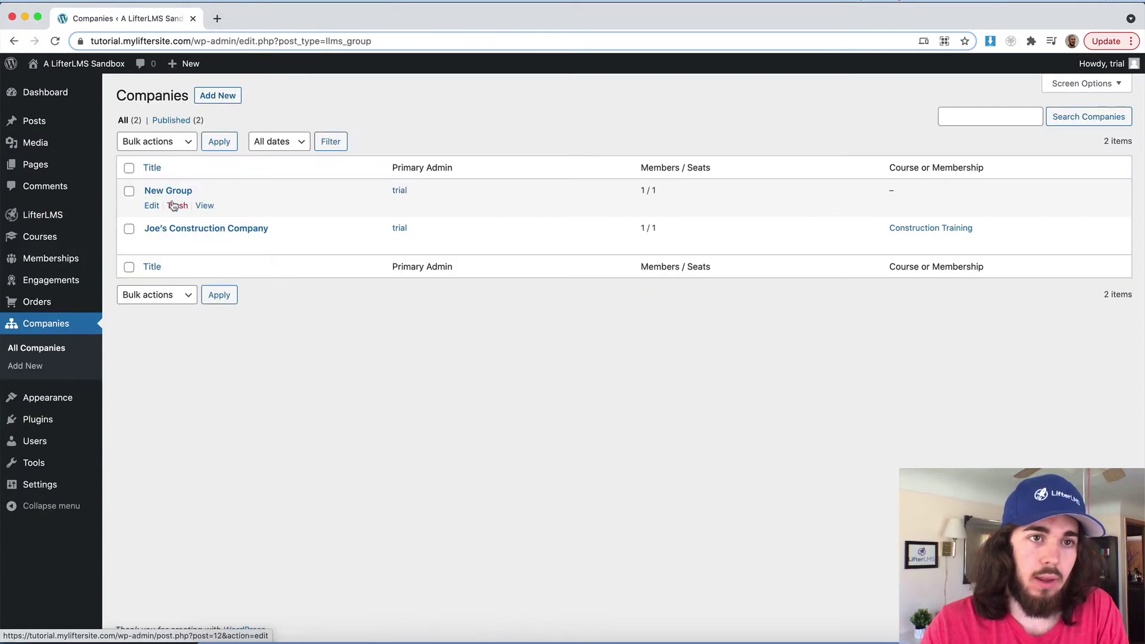
{"action": "left_click", "coordinate": [226, 95]}
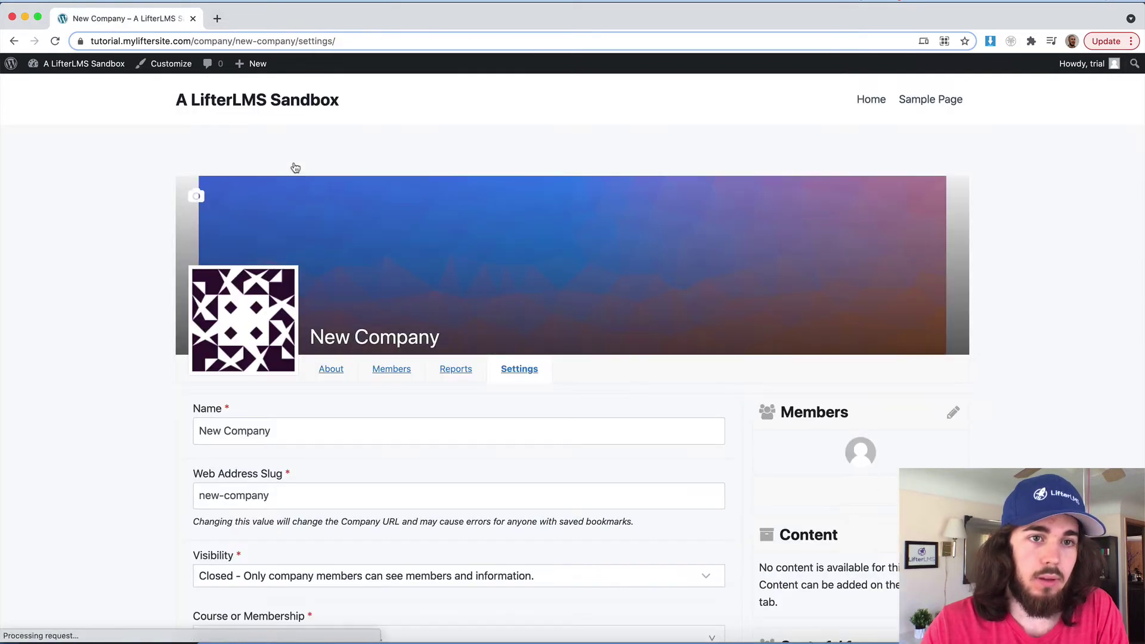
{"action": "scroll", "coordinate": [403, 234], "scroll_direction": "down", "scroll_amount": 1}
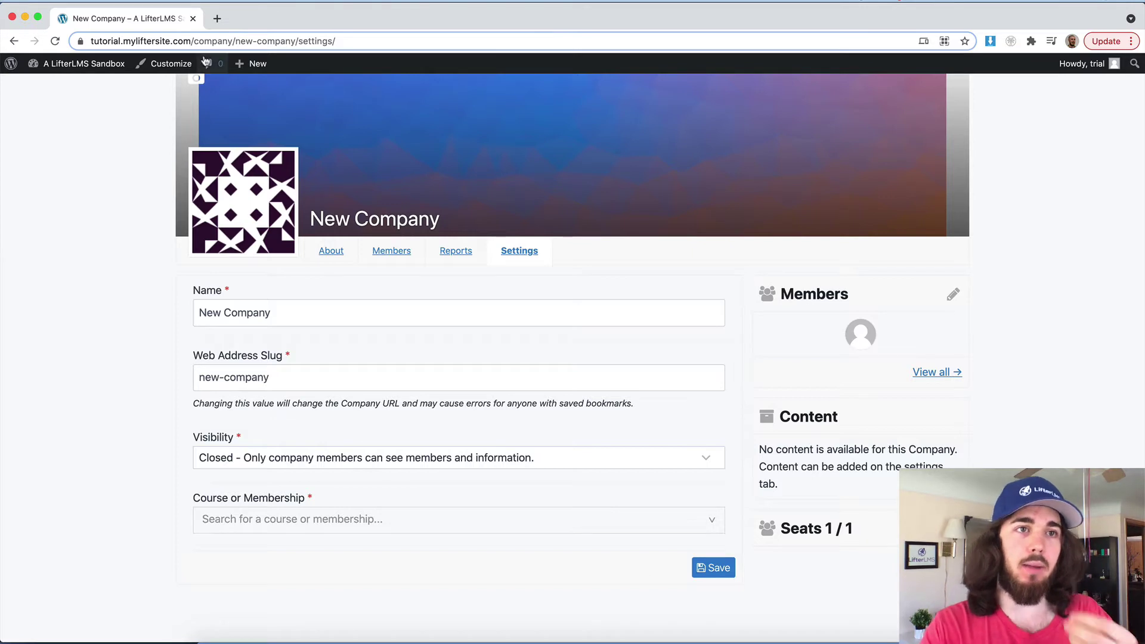
{"action": "right_click", "coordinate": [90, 63]}
Step: In a new admin tab, create membership 'Billing Membership' and add an access plan
{"action": "left_click", "coordinate": [119, 77]}
{"action": "left_click", "coordinate": [243, 19]}
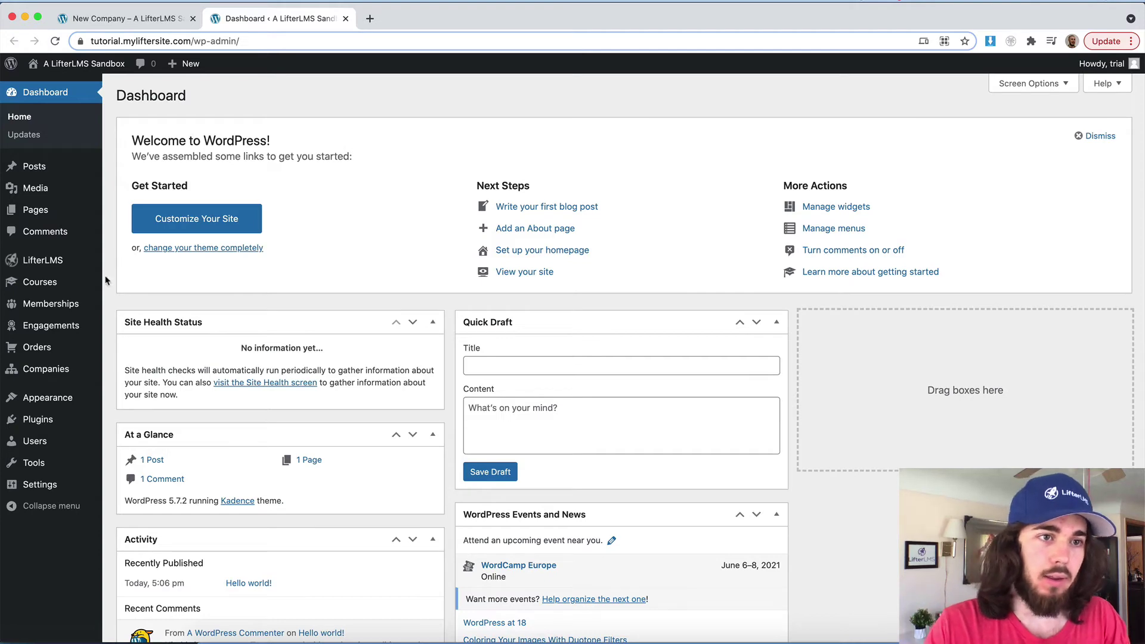
{"action": "left_click", "coordinate": [52, 305]}
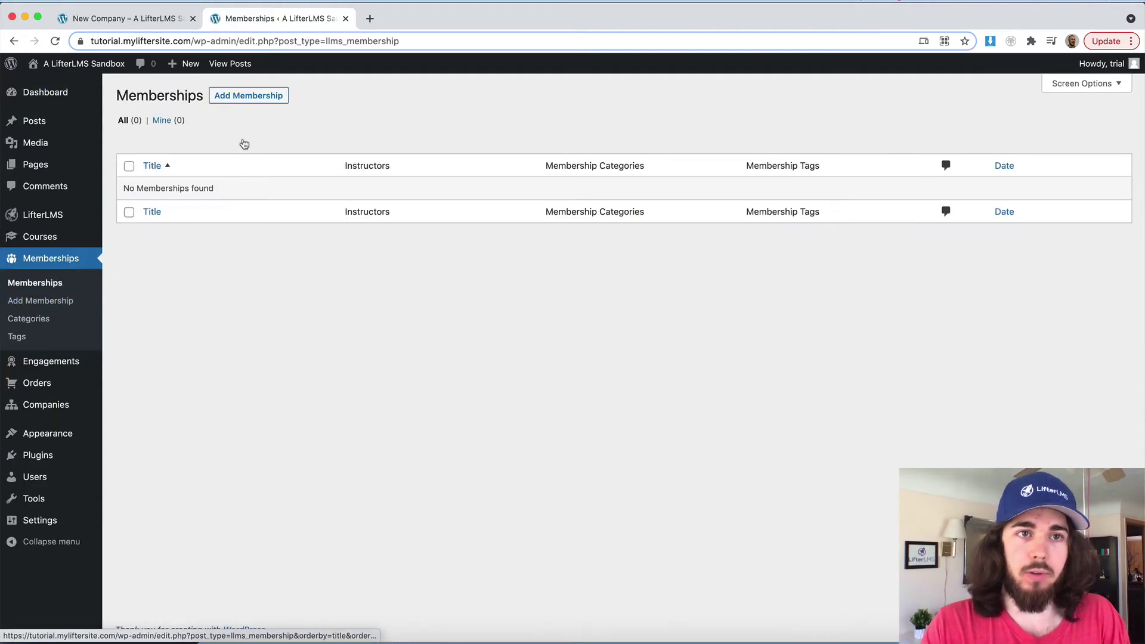
{"action": "left_click", "coordinate": [249, 97]}
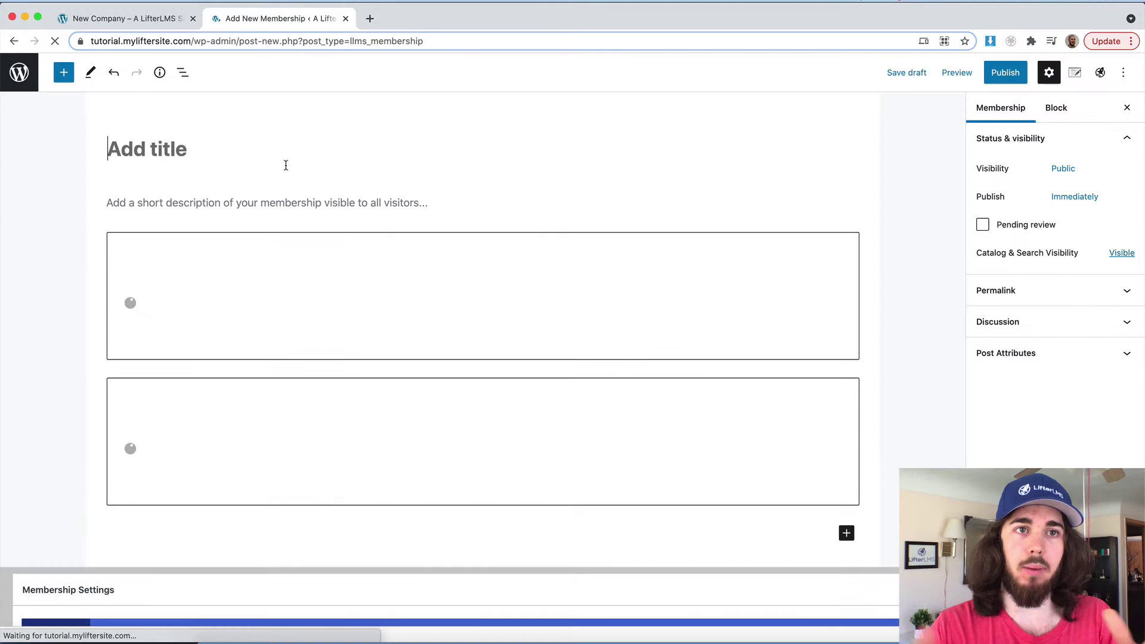
{"action": "type", "text": "Billing Membership"}
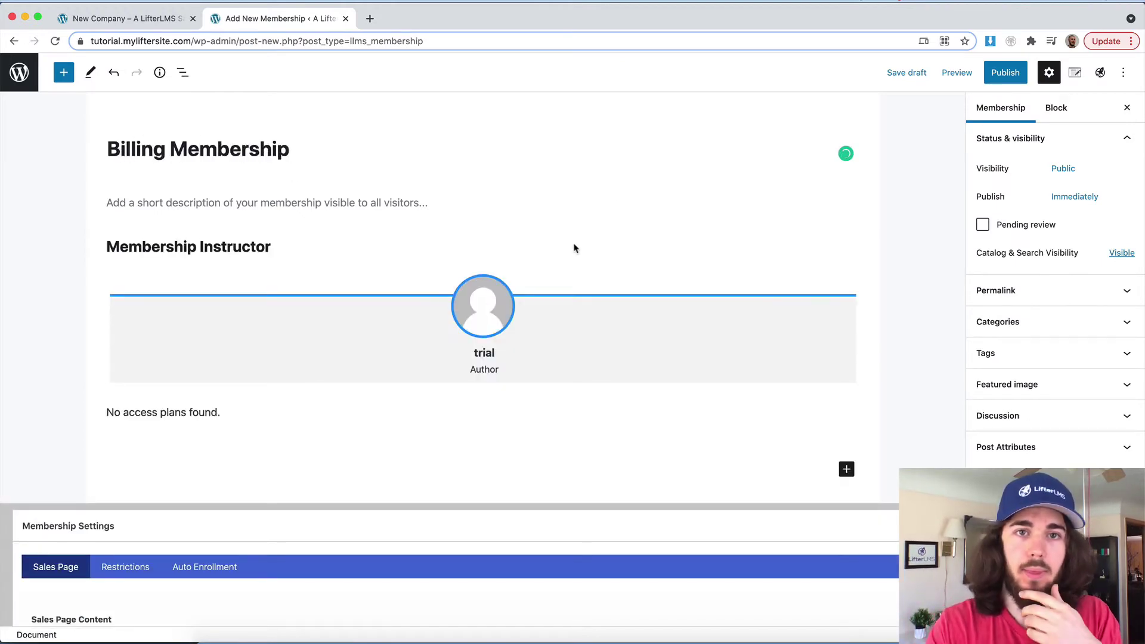
{"action": "scroll", "coordinate": [574, 248], "scroll_direction": "down", "scroll_amount": 5}
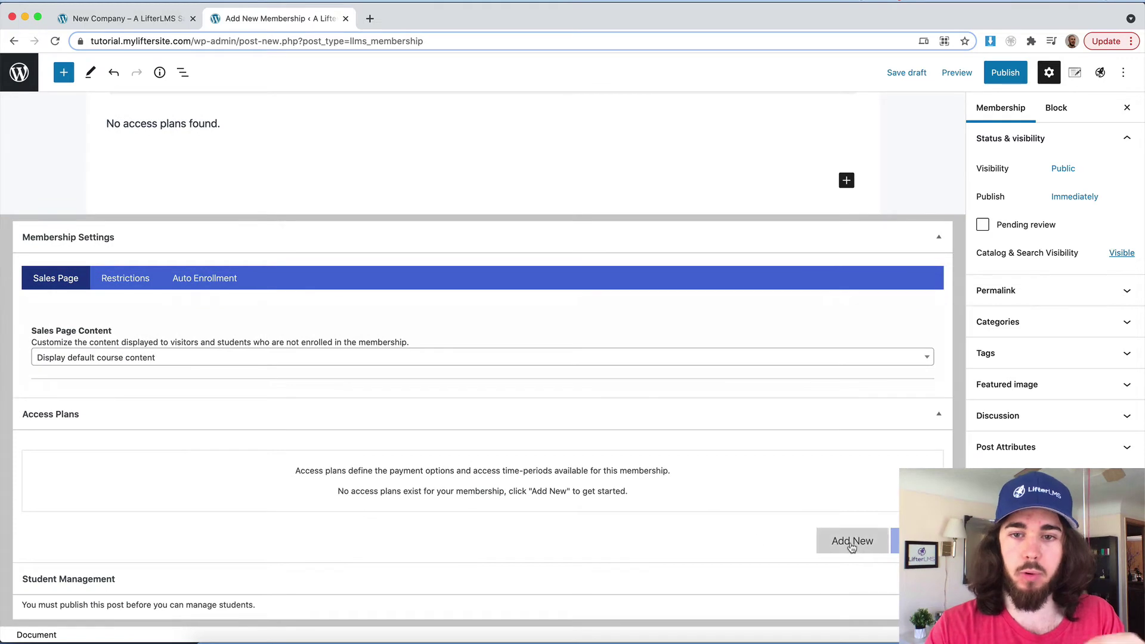
{"action": "left_click", "coordinate": [851, 542]}
{"action": "scroll", "coordinate": [482, 514], "scroll_direction": "down", "scroll_amount": 1}
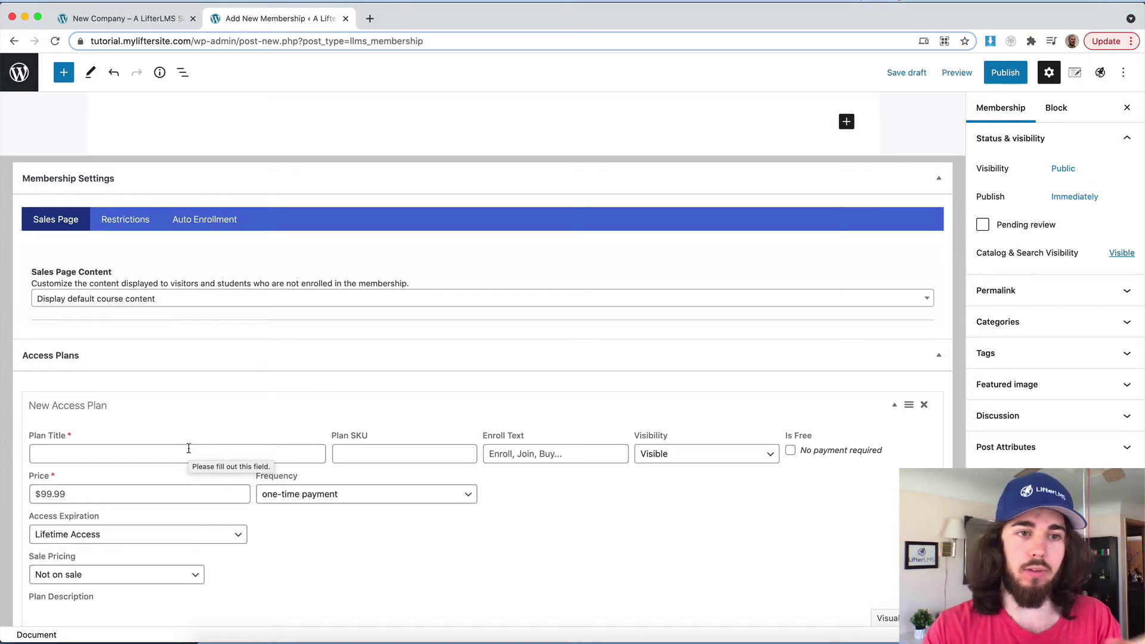
Step: Save a $1,000 access plan titled 'Joe's Construction Company' and copy its purchase link
{"action": "left_click", "coordinate": [188, 448]}
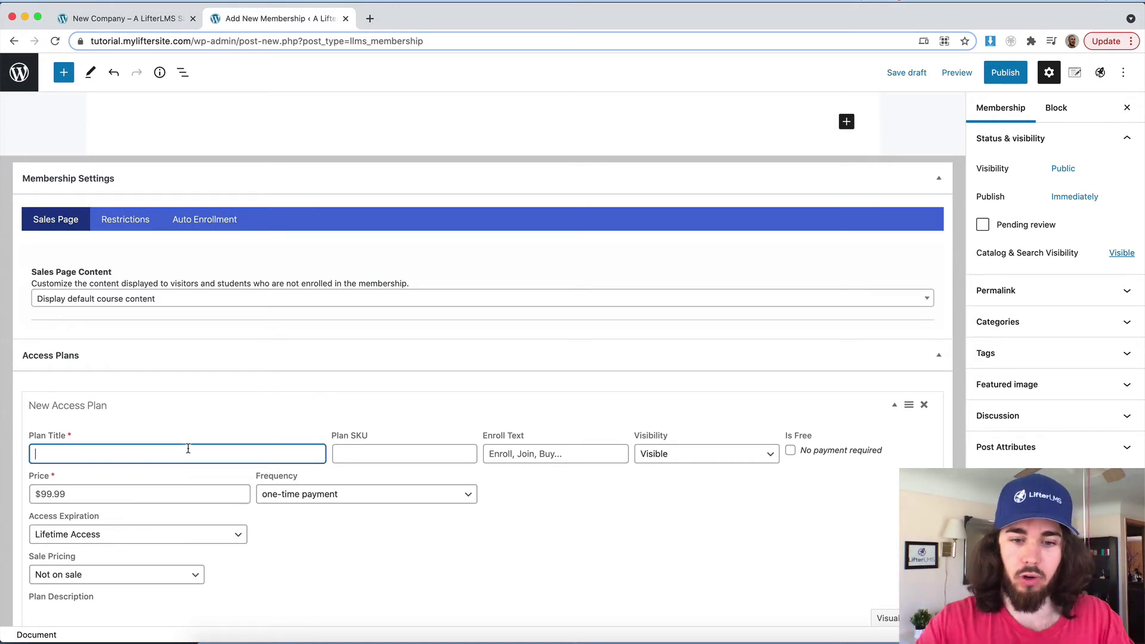
{"action": "type", "text": "Joe's Construc"}
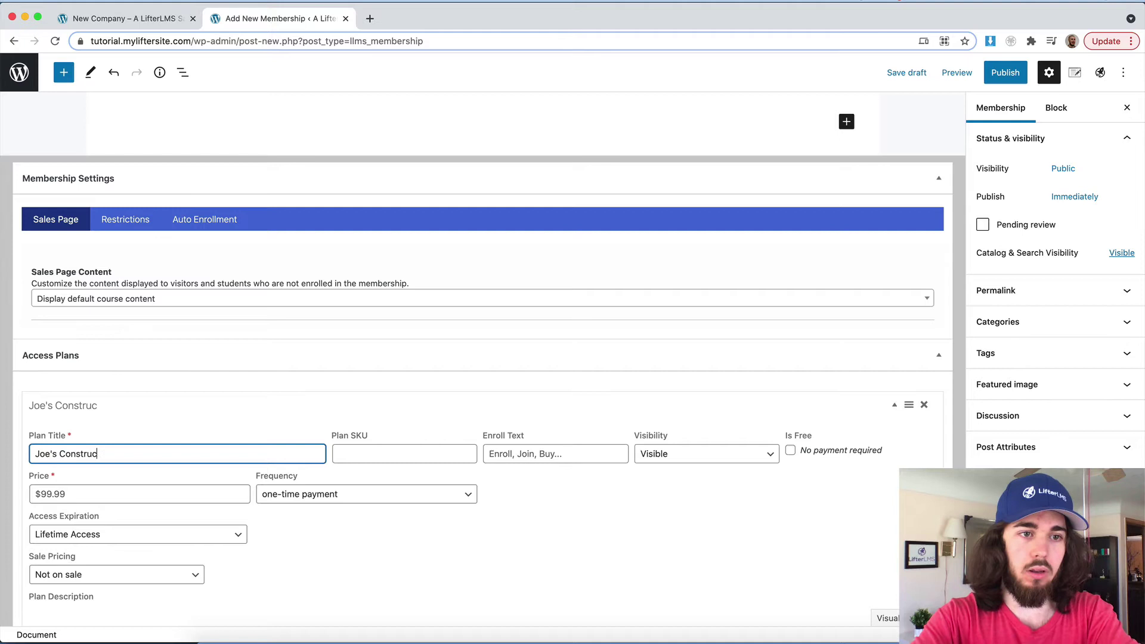
{"action": "type", "text": "tion Company"}
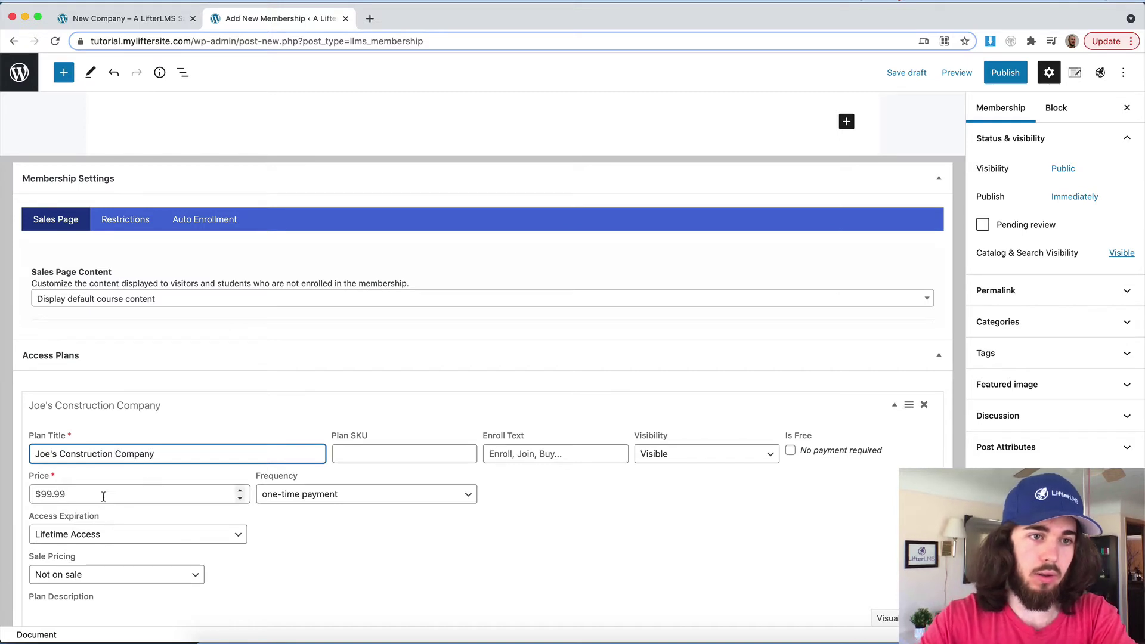
{"action": "left_click", "coordinate": [90, 493]}
{"action": "type", "text": "1000"}
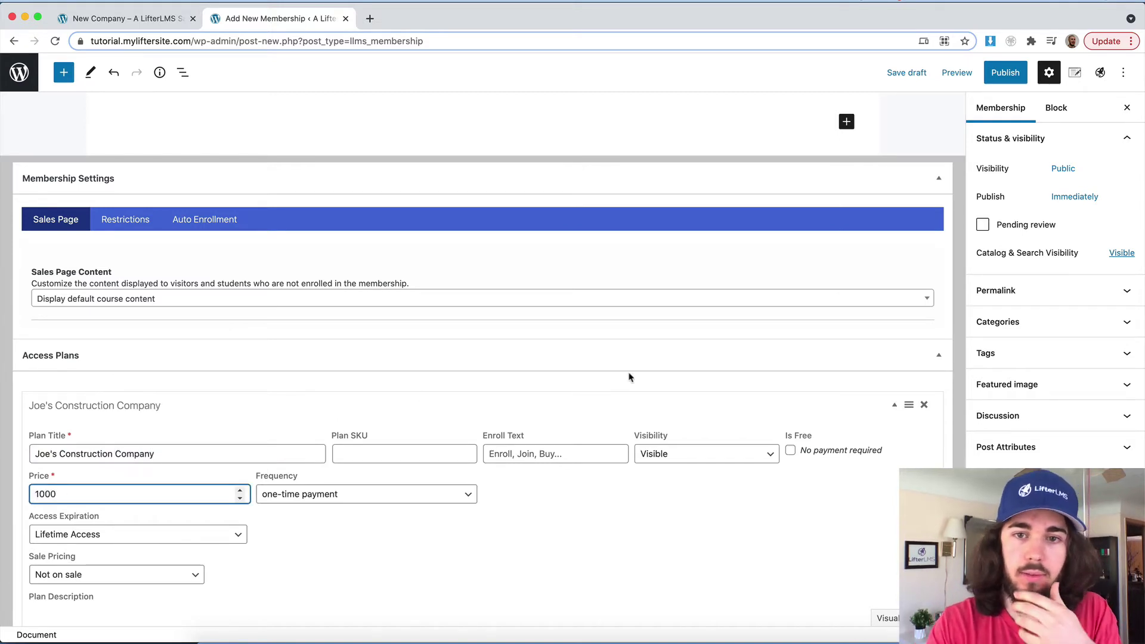
{"action": "scroll", "coordinate": [629, 376], "scroll_direction": "down", "scroll_amount": 5}
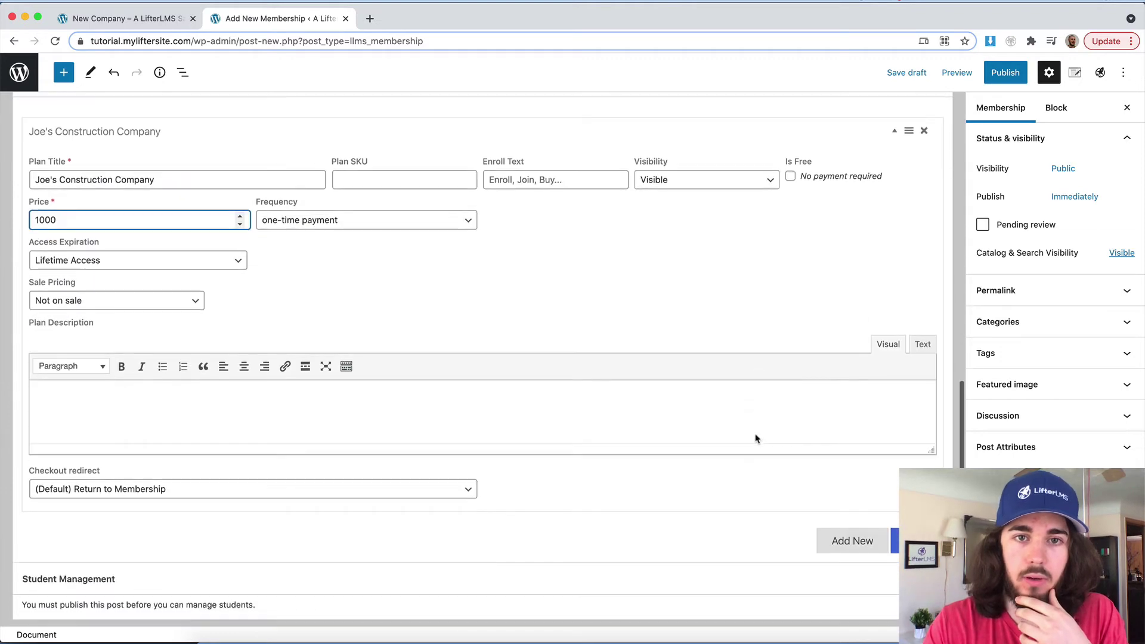
{"action": "key", "text": "Return"}
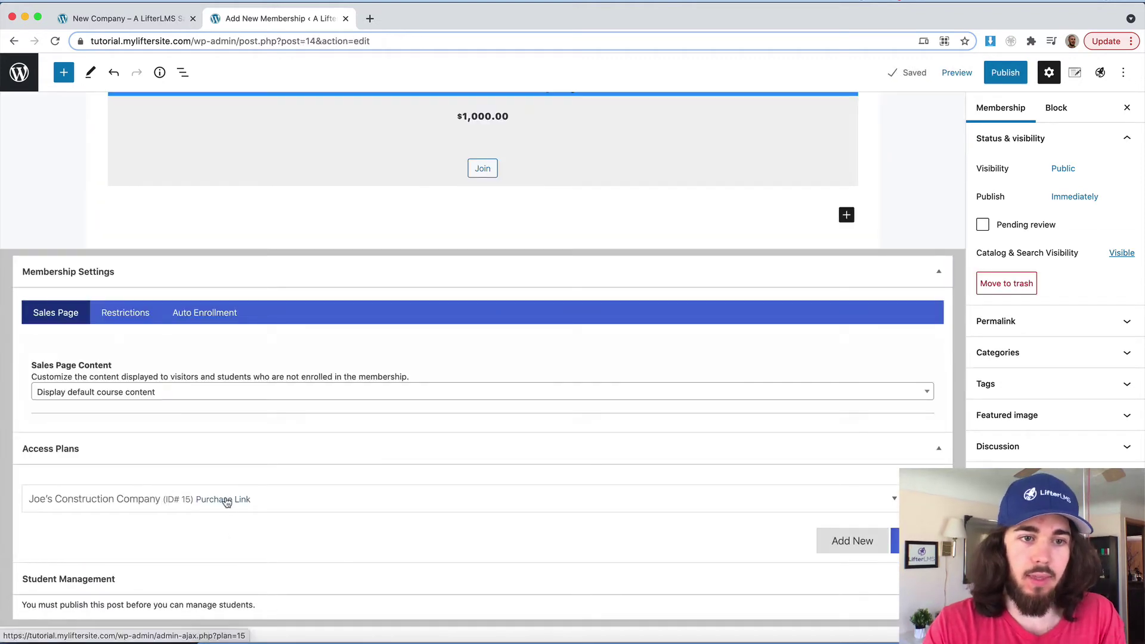
{"action": "right_click", "coordinate": [228, 498]}
{"action": "left_click", "coordinate": [279, 498]}
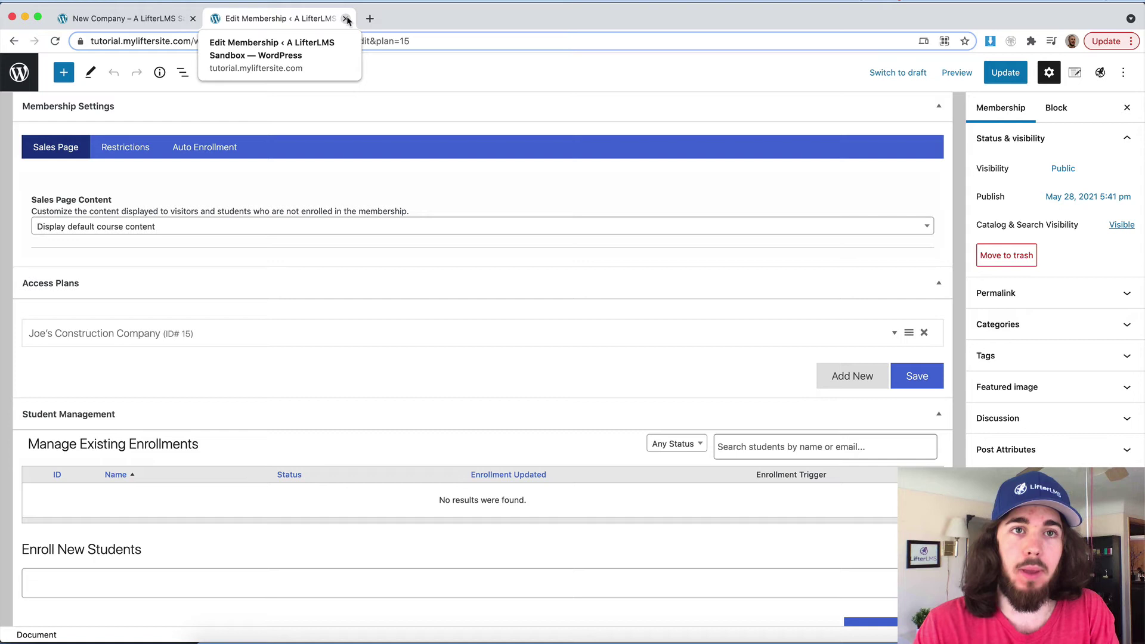
Step: Back on the company page, set the seat total to 11, showing Seats 1 / 11
{"action": "left_click", "coordinate": [346, 19]}
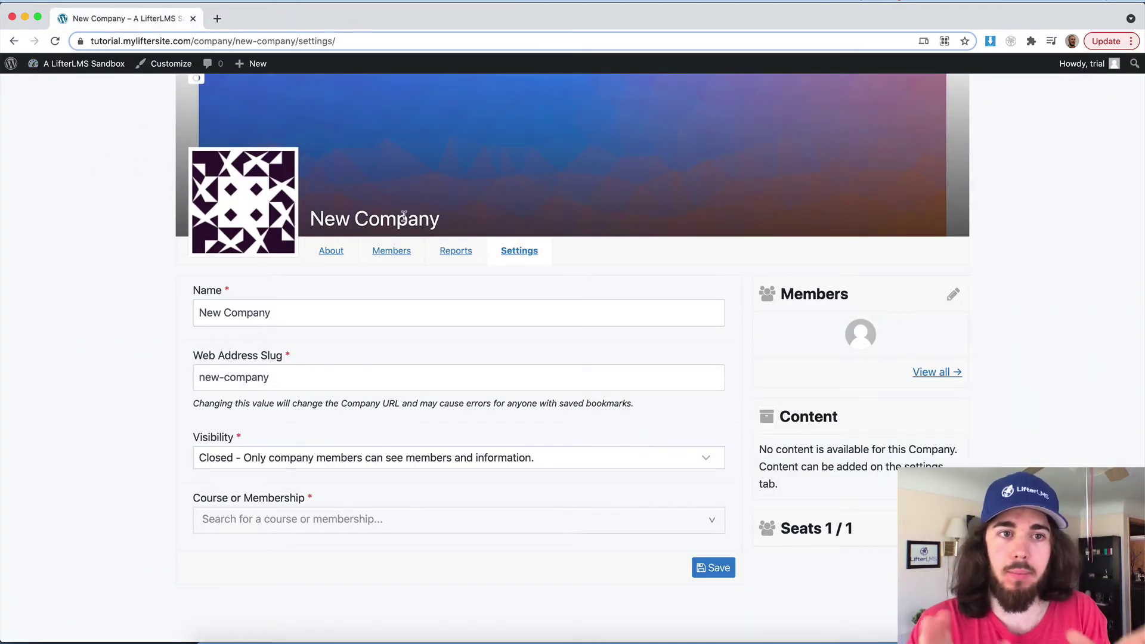
{"action": "left_click", "coordinate": [302, 311]}
{"action": "double_click", "coordinate": [302, 312]}
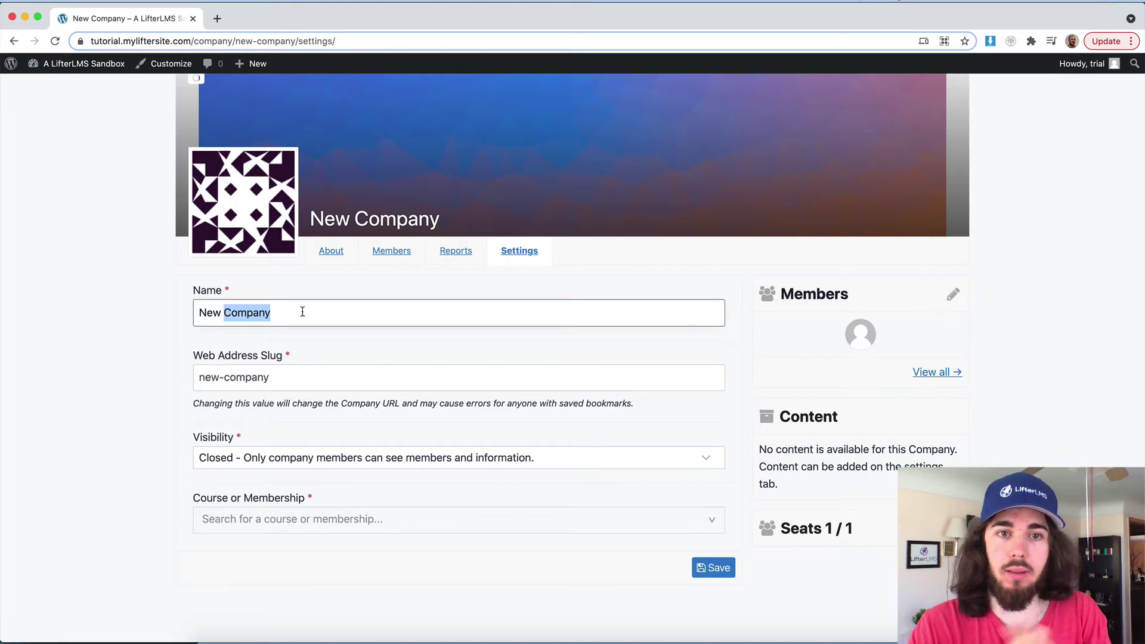
{"action": "left_click", "coordinate": [952, 528]}
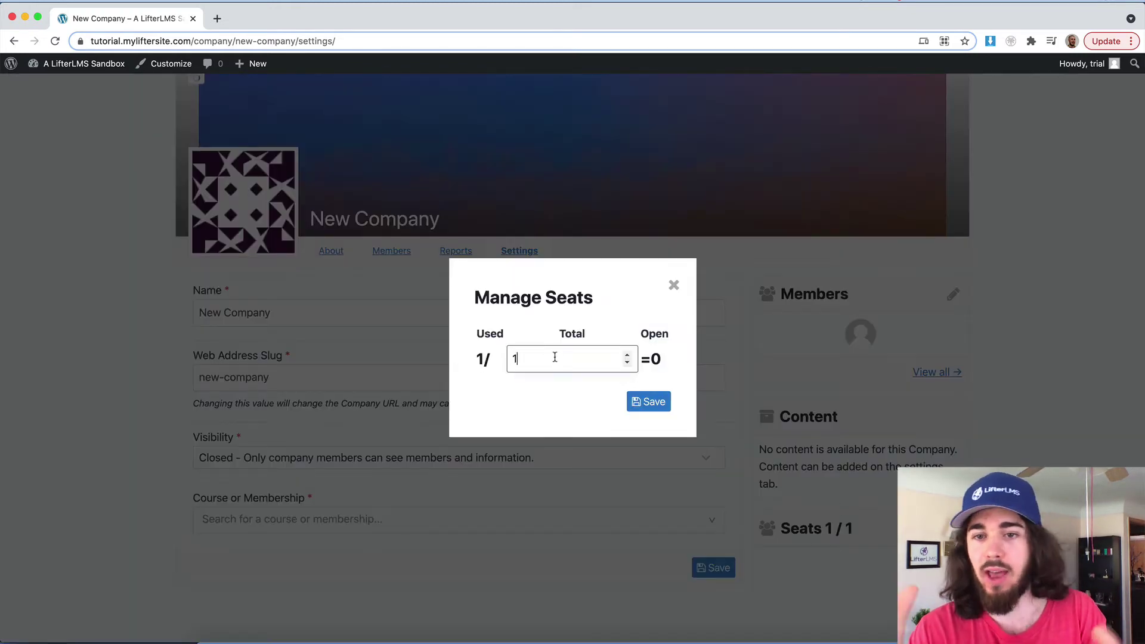
{"action": "type", "text": "1"}
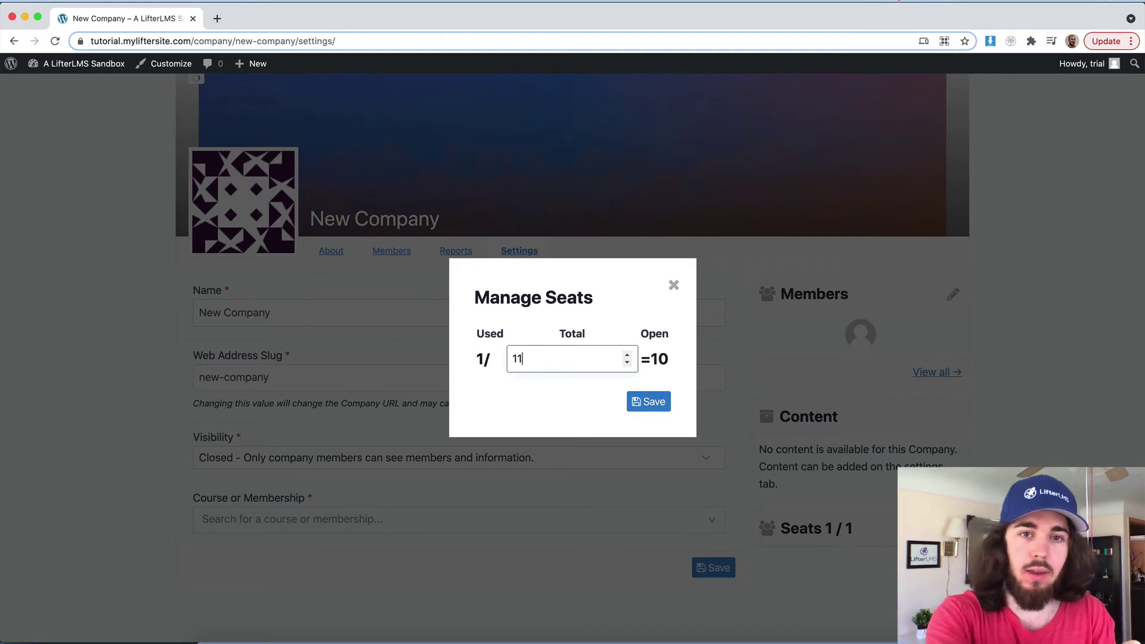
{"action": "left_click", "coordinate": [649, 401]}
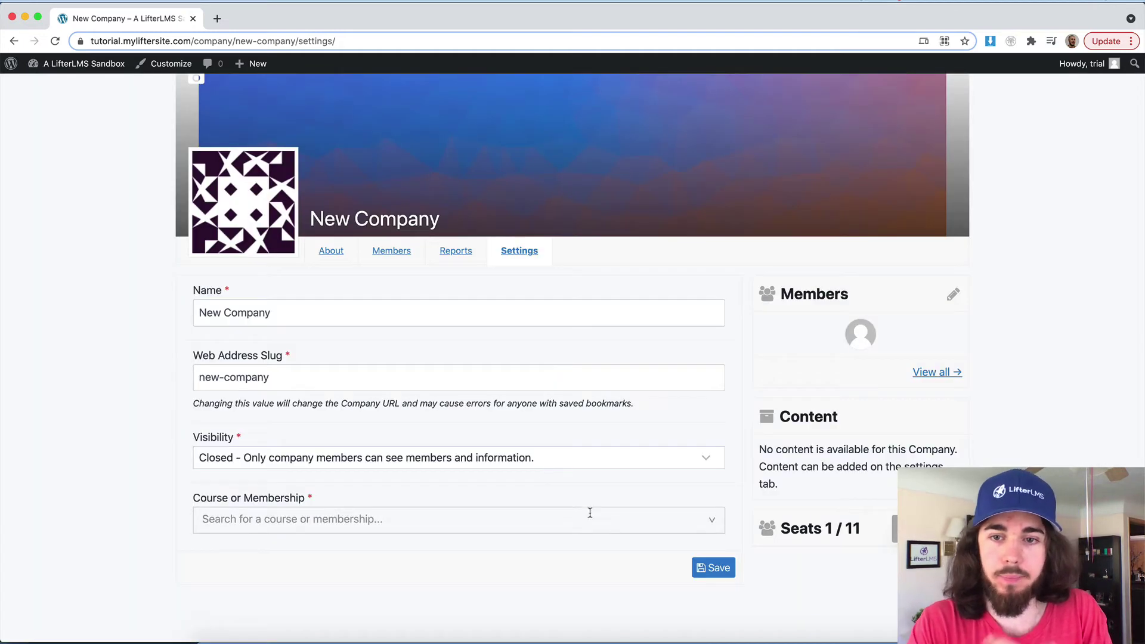
Step: Rename the company to 'Joe's Construction Company'
{"action": "left_click_drag", "start_coordinate": [316, 316], "coordinate": [170, 320]}
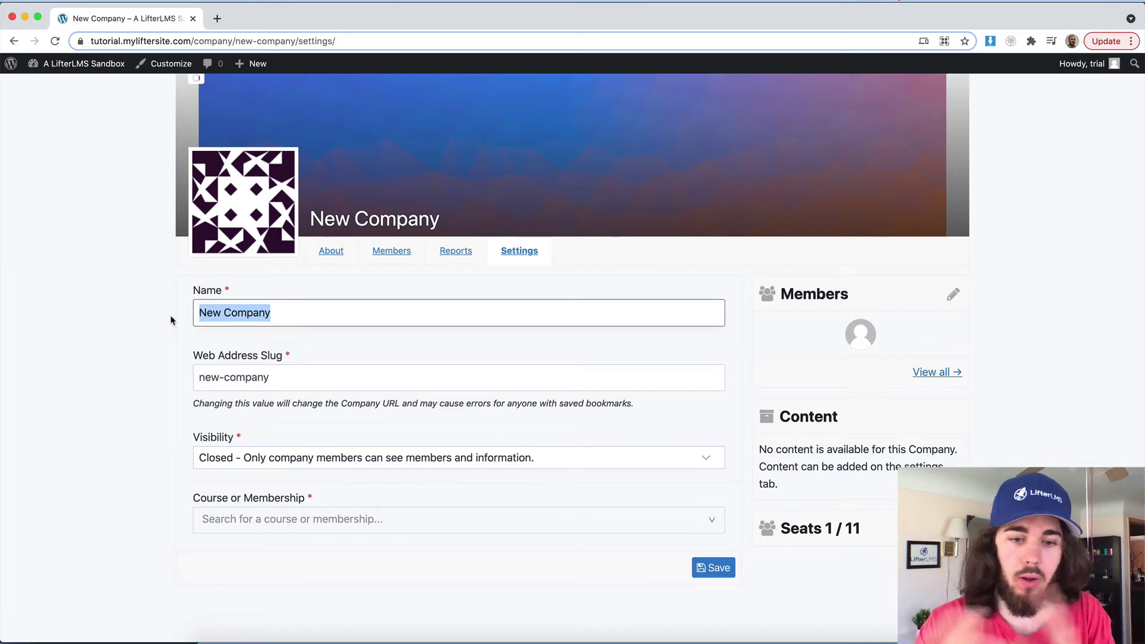
{"action": "type", "text": "Joje'"}
{"action": "key", "text": "BackSpace"}
{"action": "key", "text": "BackSpace"}
{"action": "key", "text": "BackSpace"}
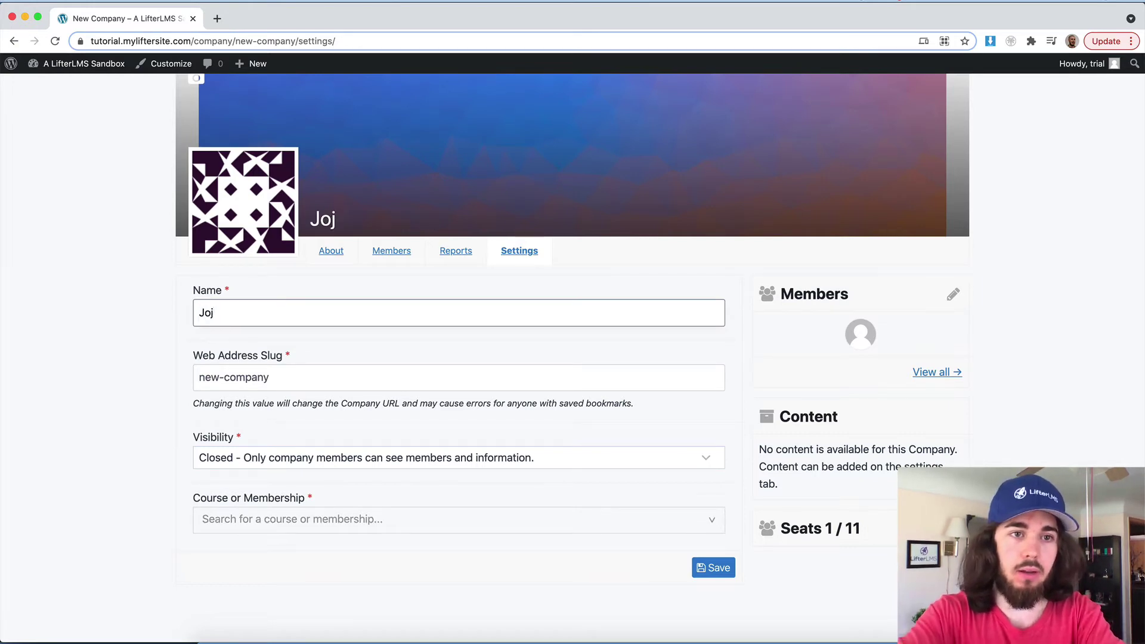
{"action": "type", "text": "e's S"}
{"action": "key", "text": "BackSpace"}
{"action": "type", "text": "Construction Company"}
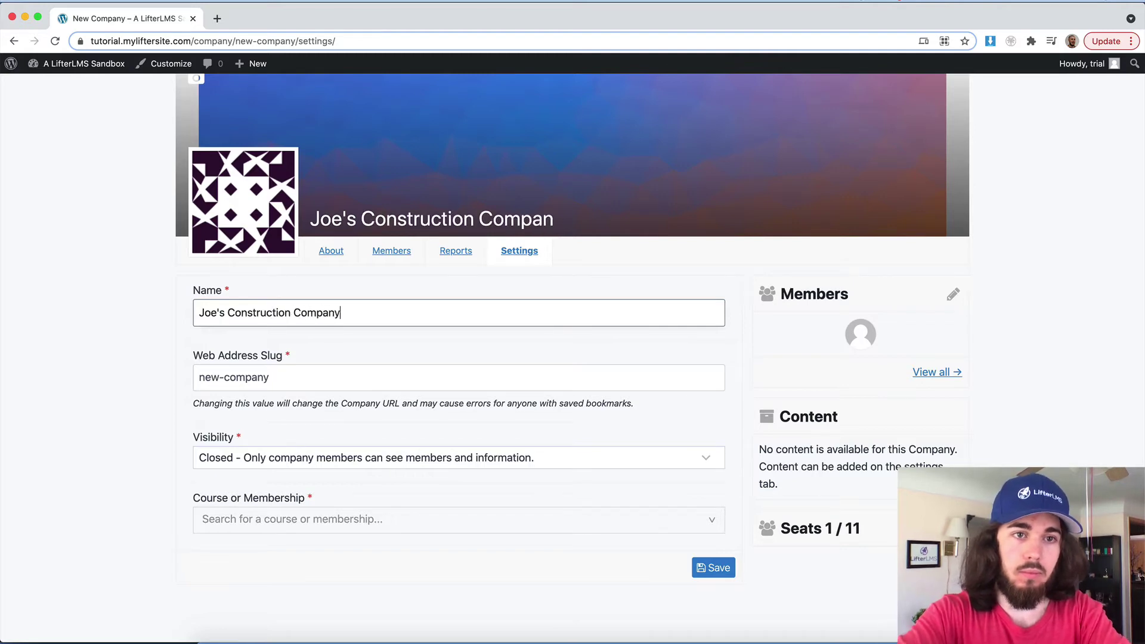
Step: Set the web address slug to 'Joes Construction Company', without the apostrophe
{"action": "key", "text": "super+a"}
{"action": "triple_click", "coordinate": [247, 374]}
{"action": "key", "text": "super+v"}
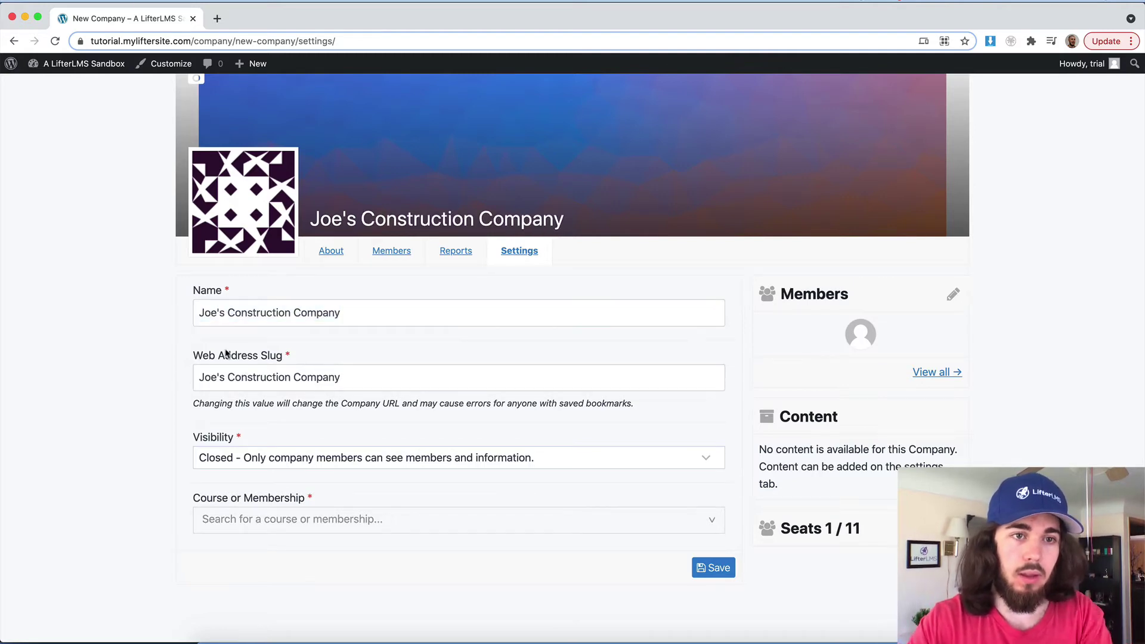
{"action": "left_click", "coordinate": [221, 369]}
{"action": "key", "text": "BackSpace"}
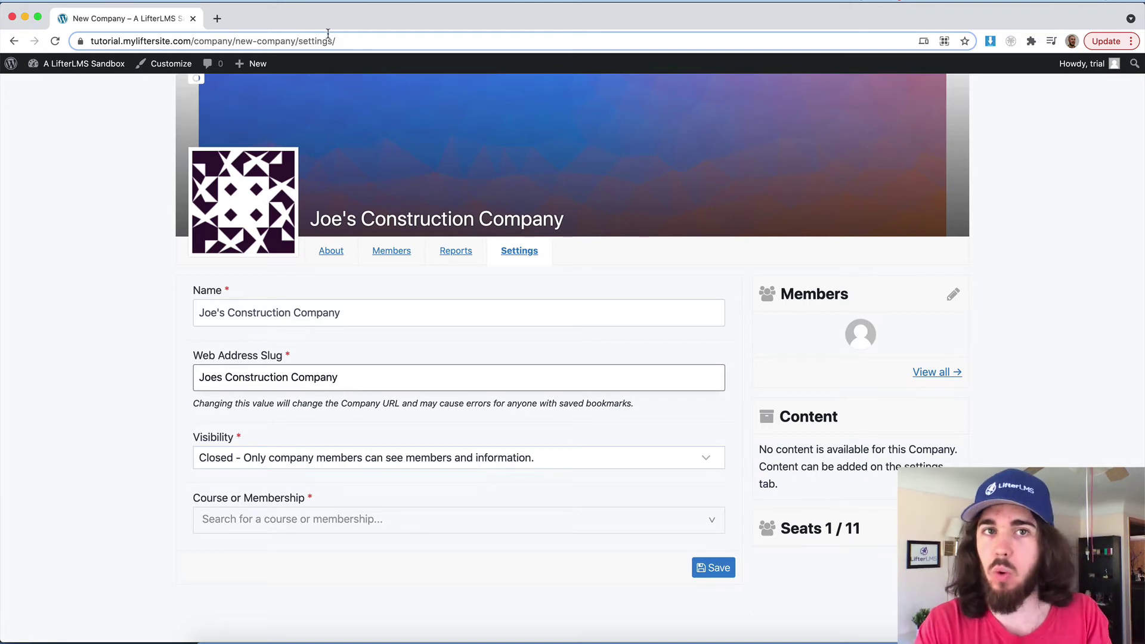
{"action": "left_click", "coordinate": [159, 396]}
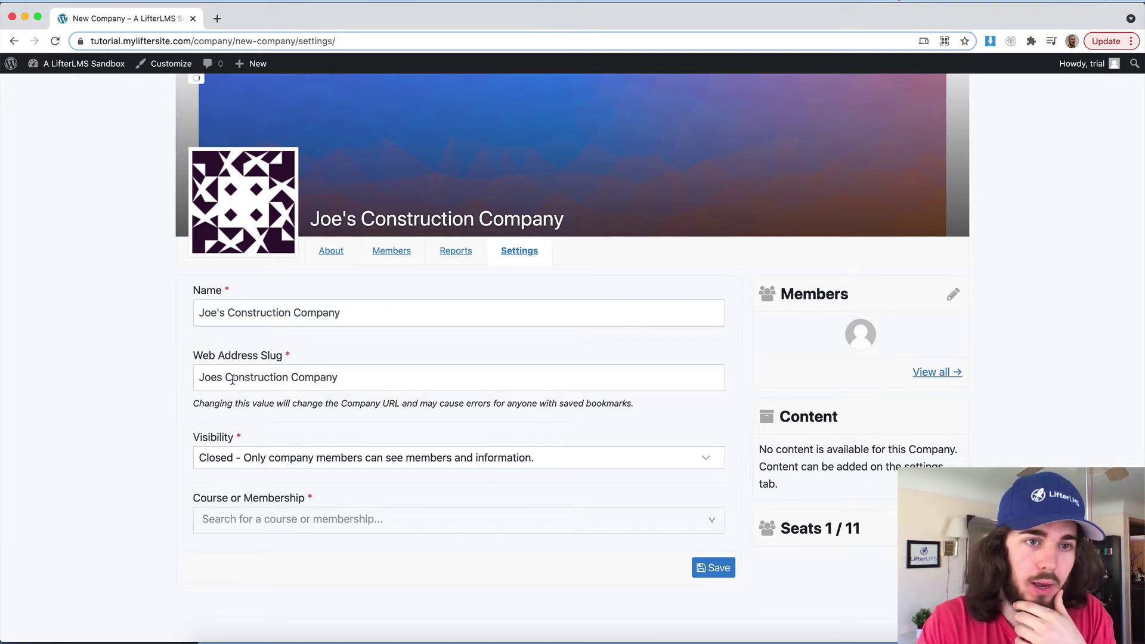
{"action": "scroll", "coordinate": [248, 428], "scroll_direction": "down", "scroll_amount": 2}
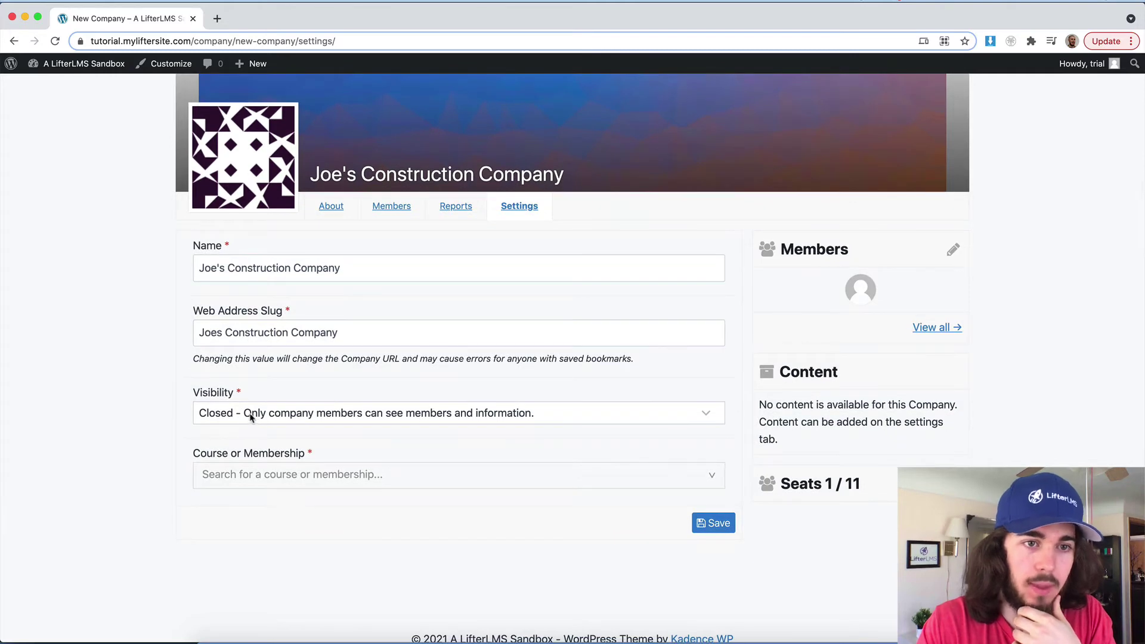
{"action": "left_click", "coordinate": [278, 471]}
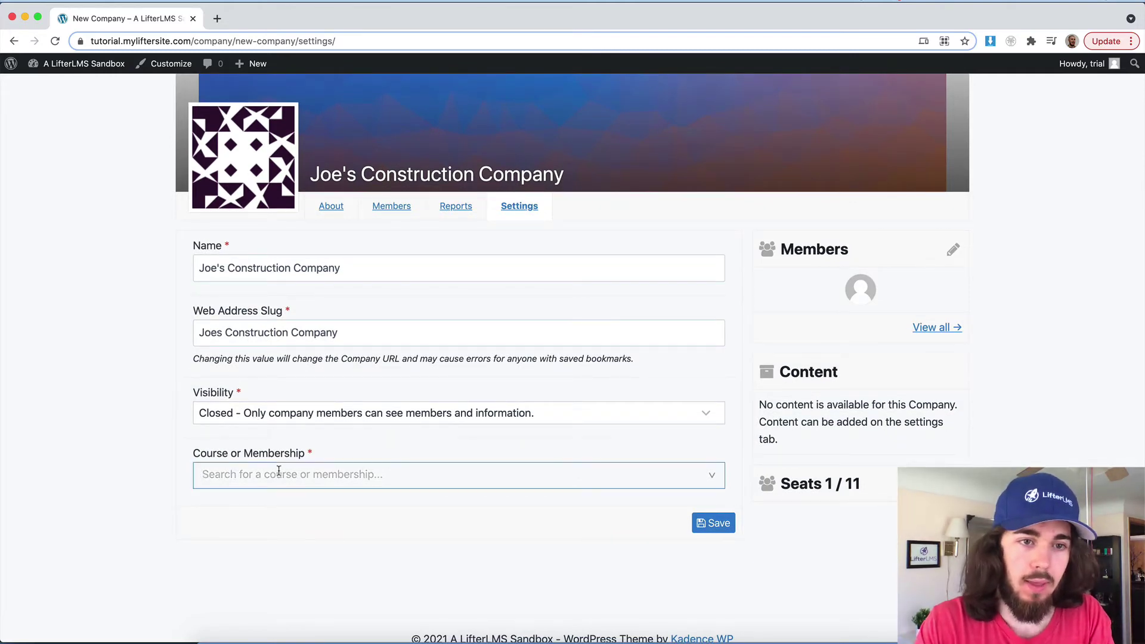
Step: Open the site admin dashboard in a new browser tab
{"action": "right_click", "coordinate": [100, 64]}
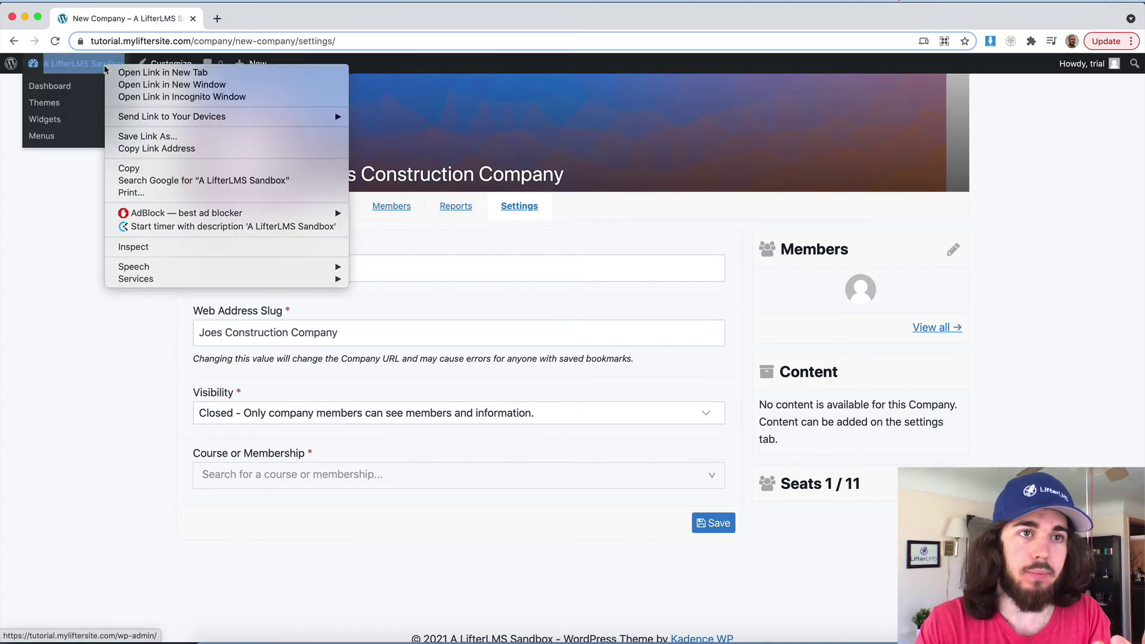
{"action": "left_click", "coordinate": [108, 70]}
{"action": "left_click", "coordinate": [238, 13]}
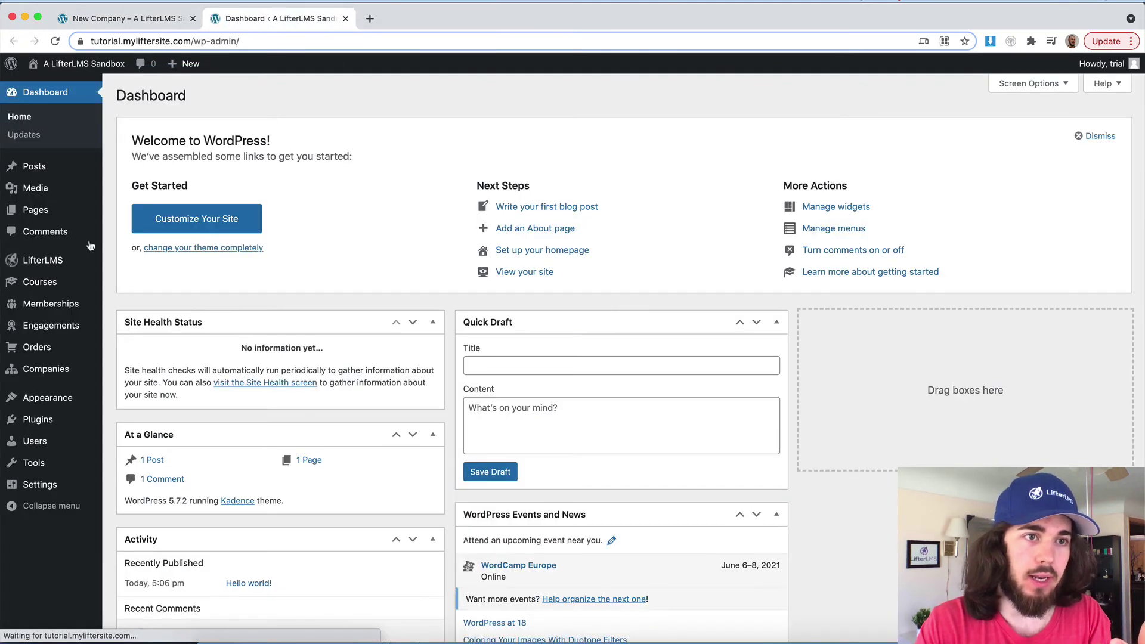
Step: Publish a new course titled 'Construction Training Course' and return to the company settings tab
{"action": "mouse_move", "coordinate": [72, 281]}
{"action": "left_click", "coordinate": [112, 280]}
{"action": "left_click", "coordinate": [211, 99]}
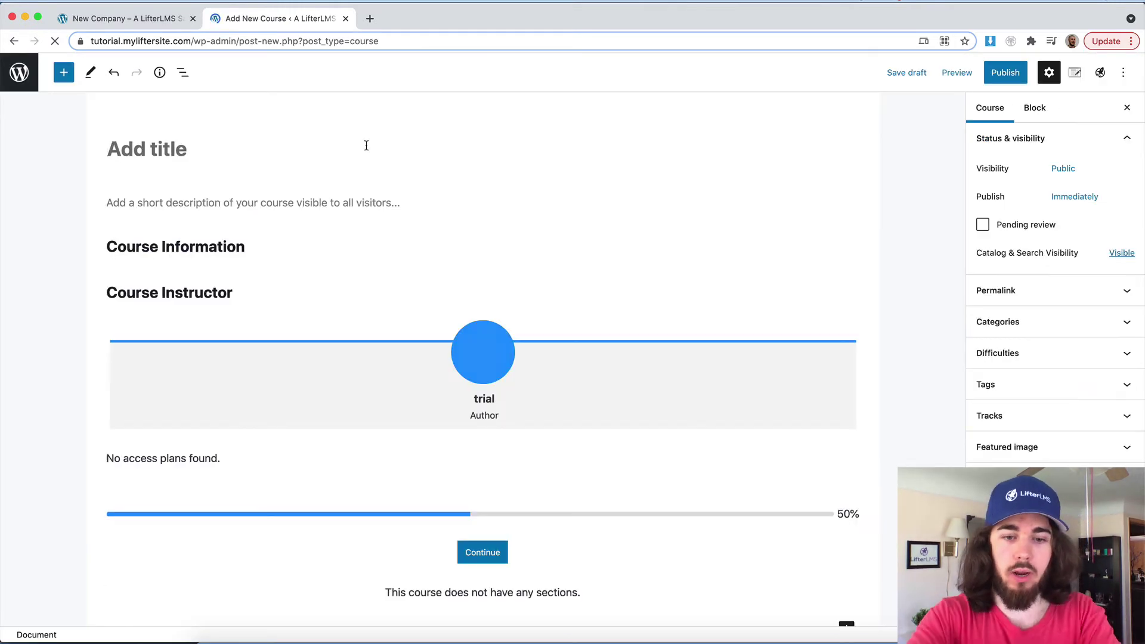
{"action": "type", "text": "Construction Training Course"}
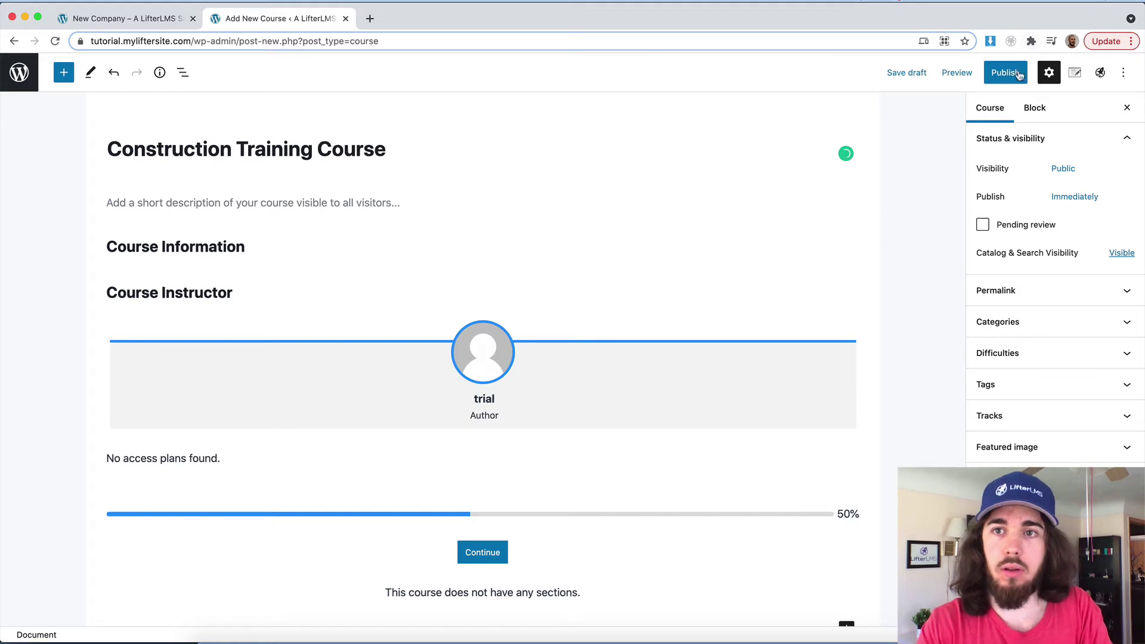
{"action": "left_click", "coordinate": [1004, 72]}
{"action": "left_click", "coordinate": [1018, 72]}
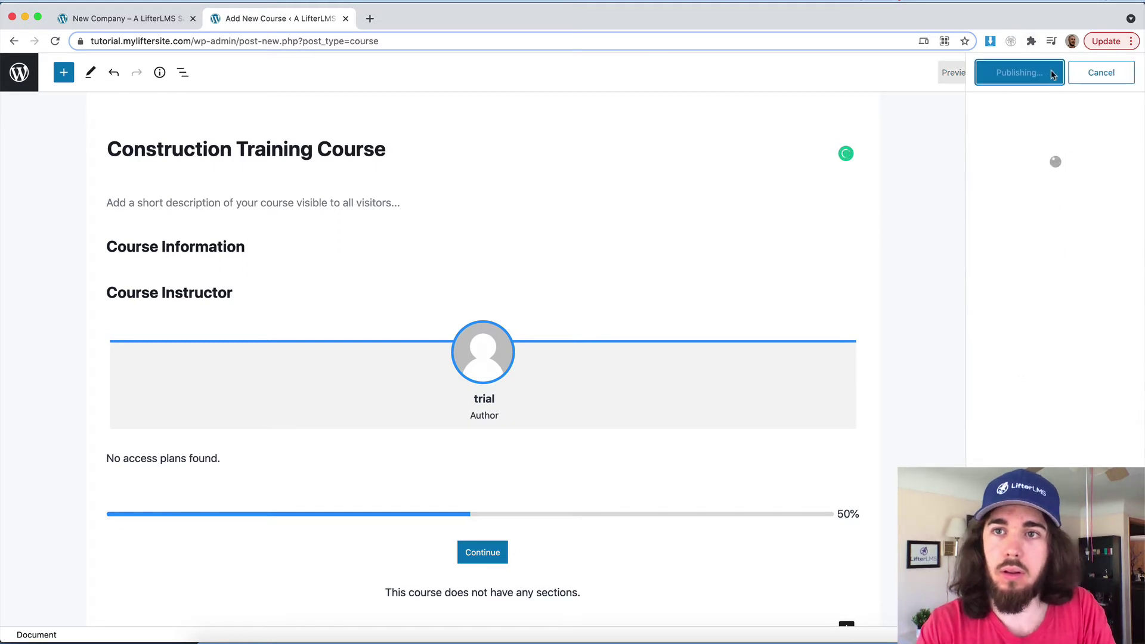
{"action": "left_click", "coordinate": [145, 27]}
Step: Assign Construction Training Course to the company and try saving the settings
{"action": "left_click", "coordinate": [310, 483]}
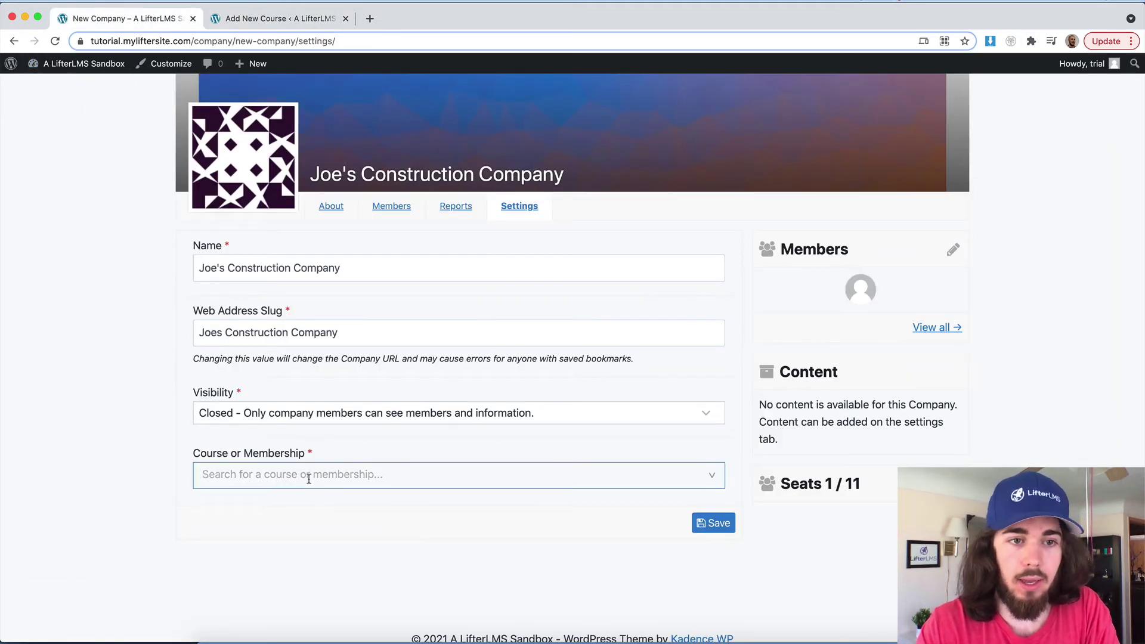
{"action": "type", "text": "con"}
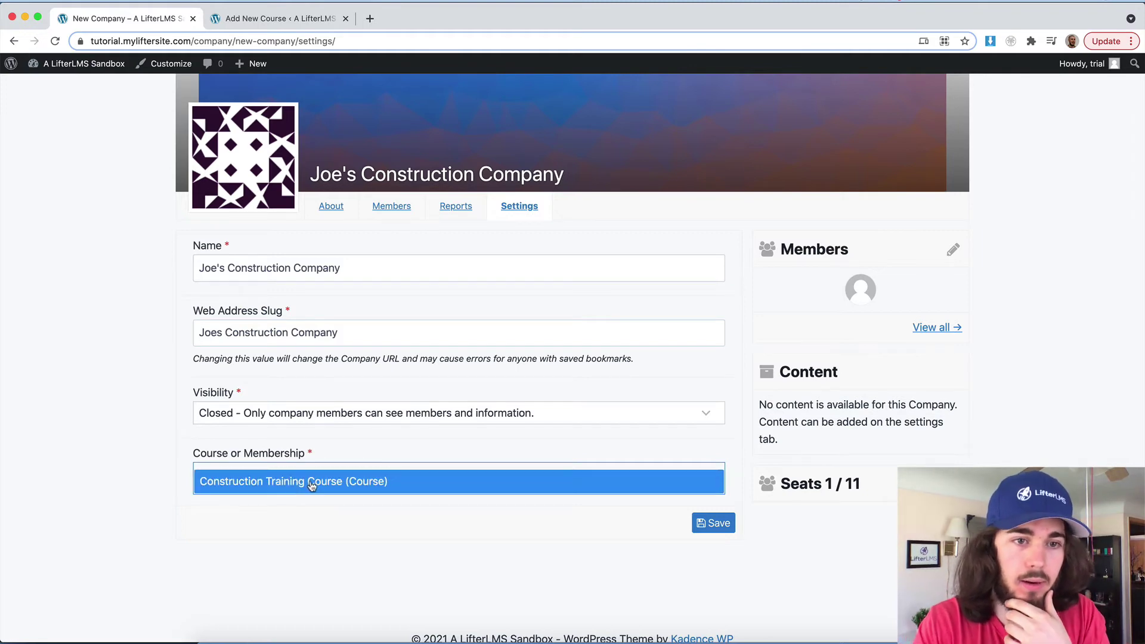
{"action": "left_click", "coordinate": [308, 480]}
{"action": "left_click", "coordinate": [713, 534]}
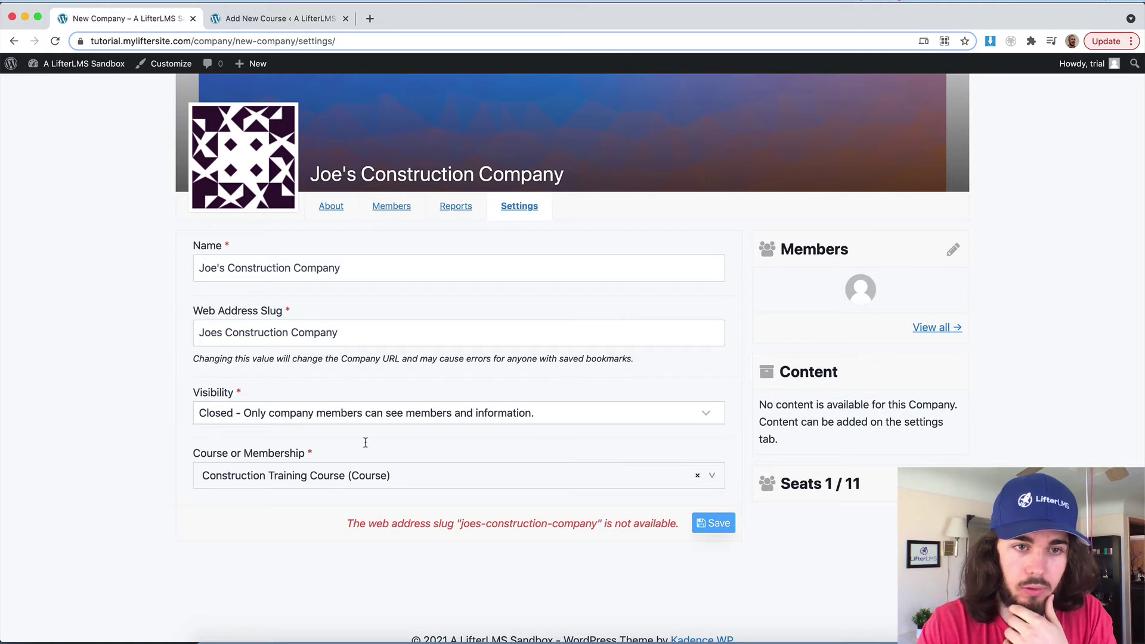
Step: Change the company slug to joes-construction-company1 and save the company
{"action": "left_click", "coordinate": [353, 343]}
{"action": "type", "text": "1"}
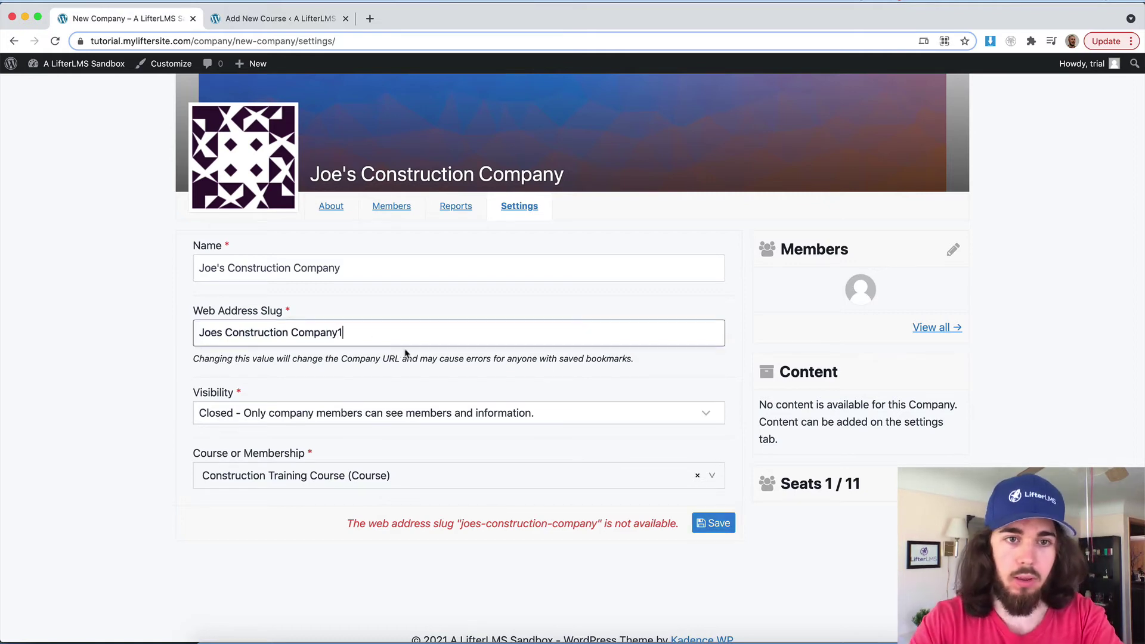
{"action": "left_click", "coordinate": [713, 522]}
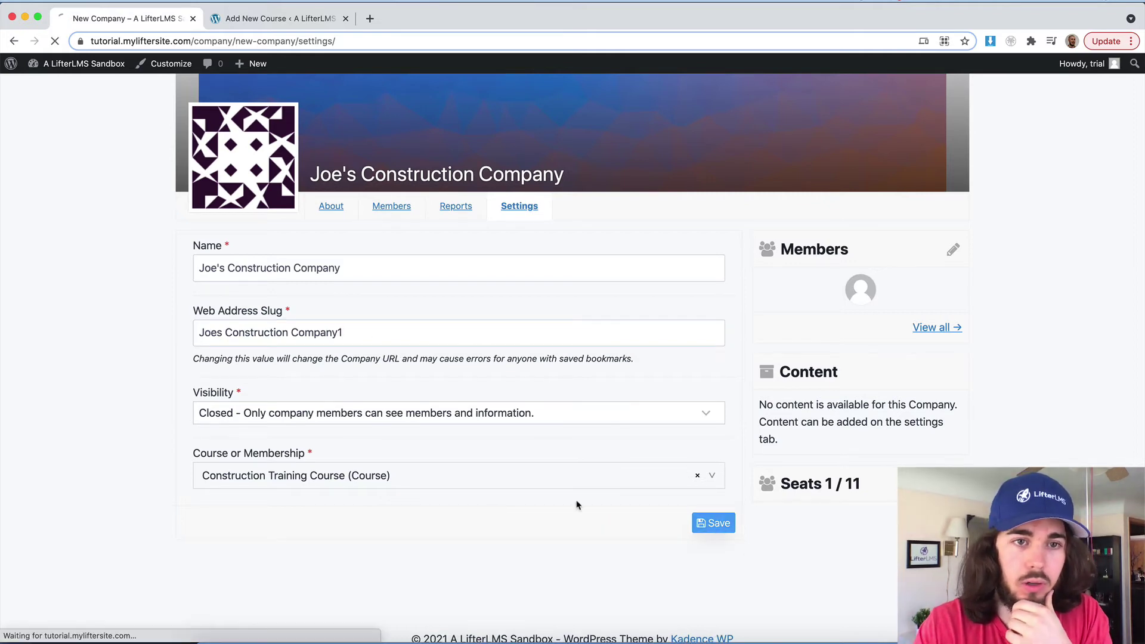
{"action": "scroll", "coordinate": [412, 441], "scroll_direction": "down", "scroll_amount": 3}
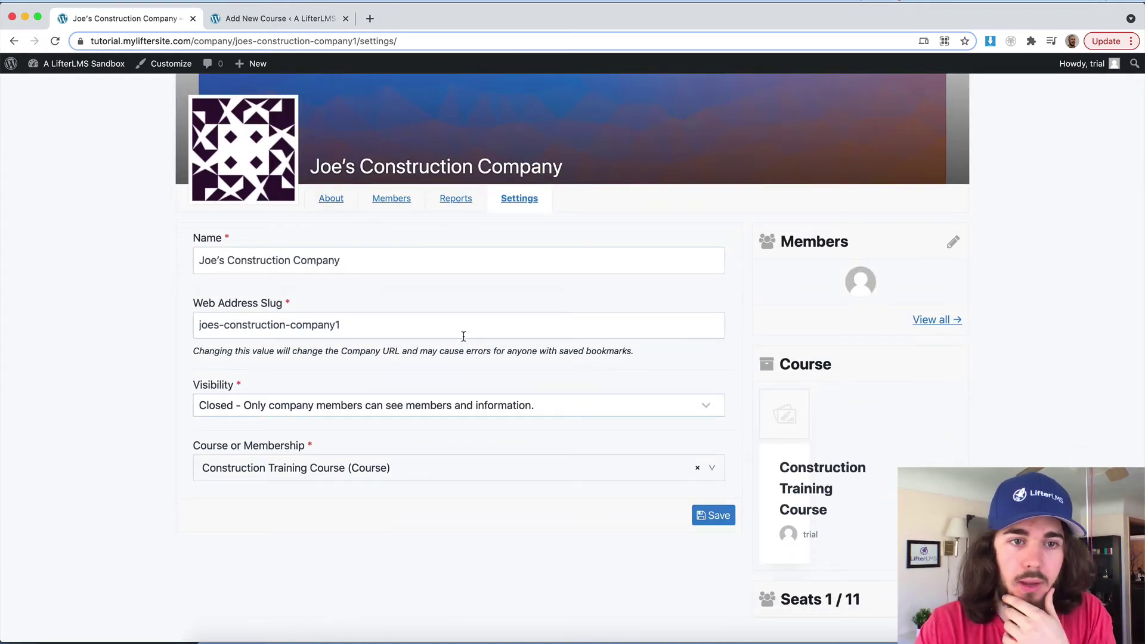
{"action": "scroll", "coordinate": [464, 336], "scroll_direction": "down", "scroll_amount": 2}
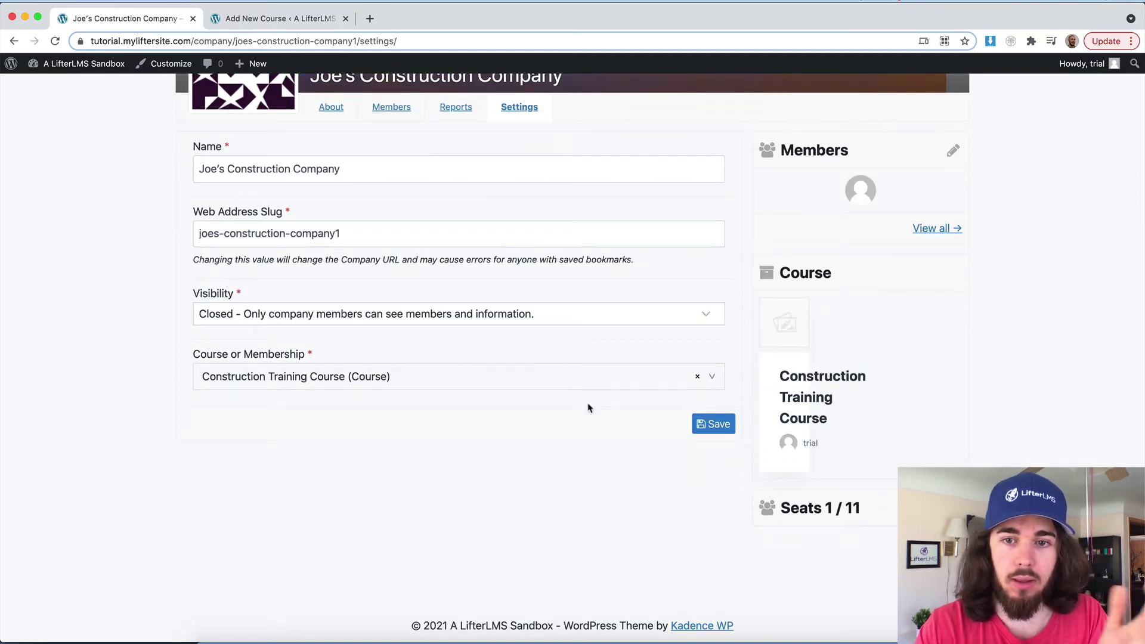
{"action": "scroll", "coordinate": [350, 413], "scroll_direction": "up", "scroll_amount": 1}
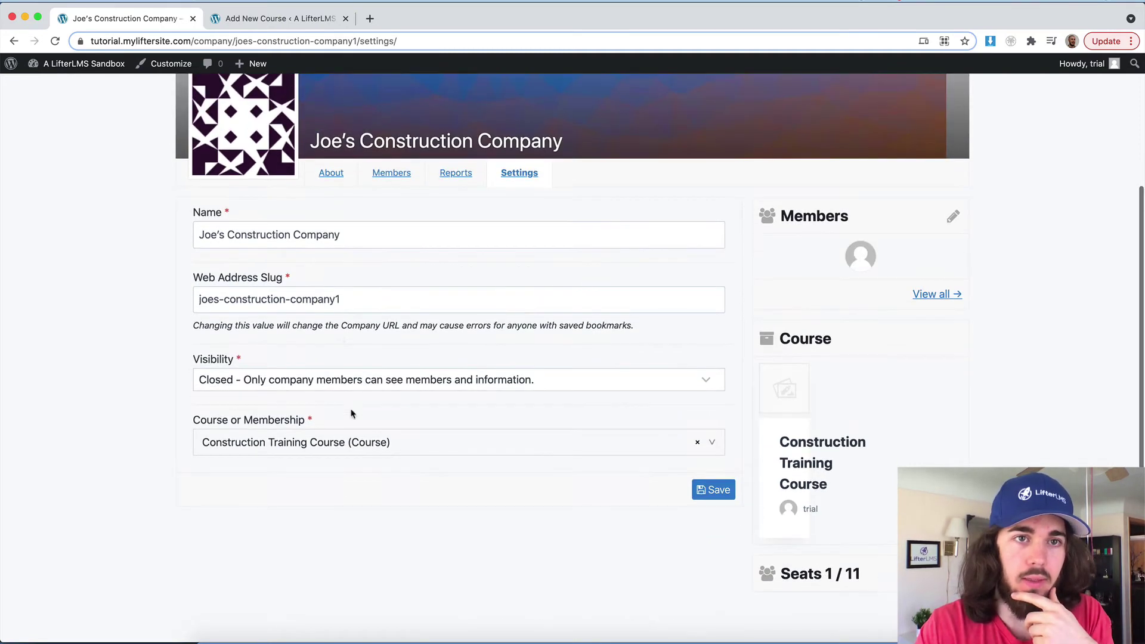
{"action": "scroll", "coordinate": [388, 167], "scroll_direction": "up", "scroll_amount": 2}
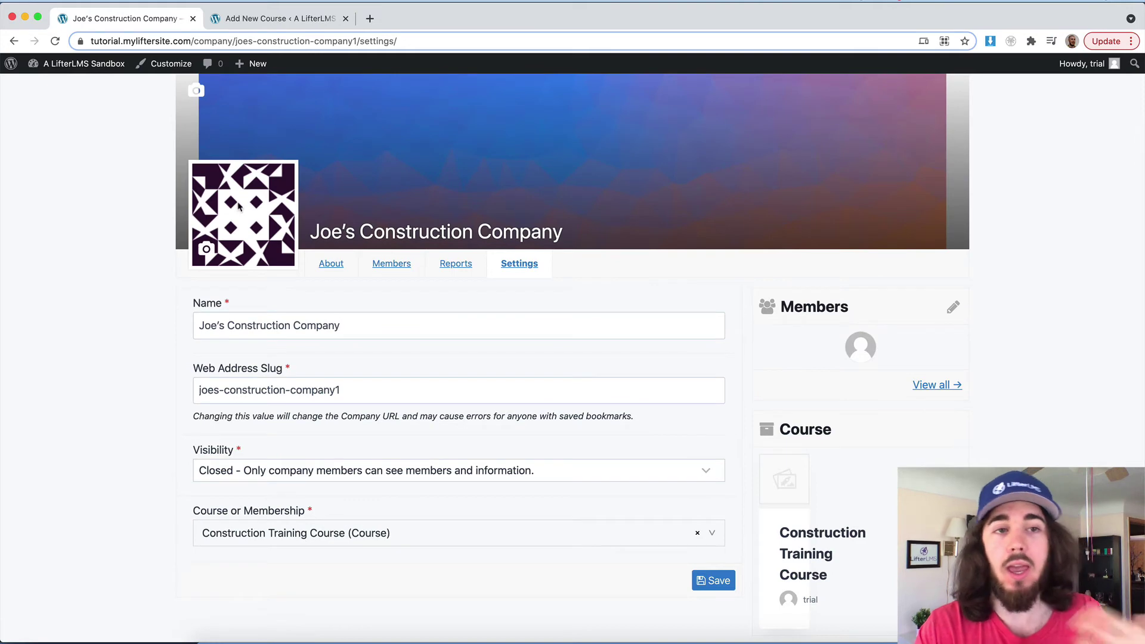
{"action": "left_click", "coordinate": [227, 244]}
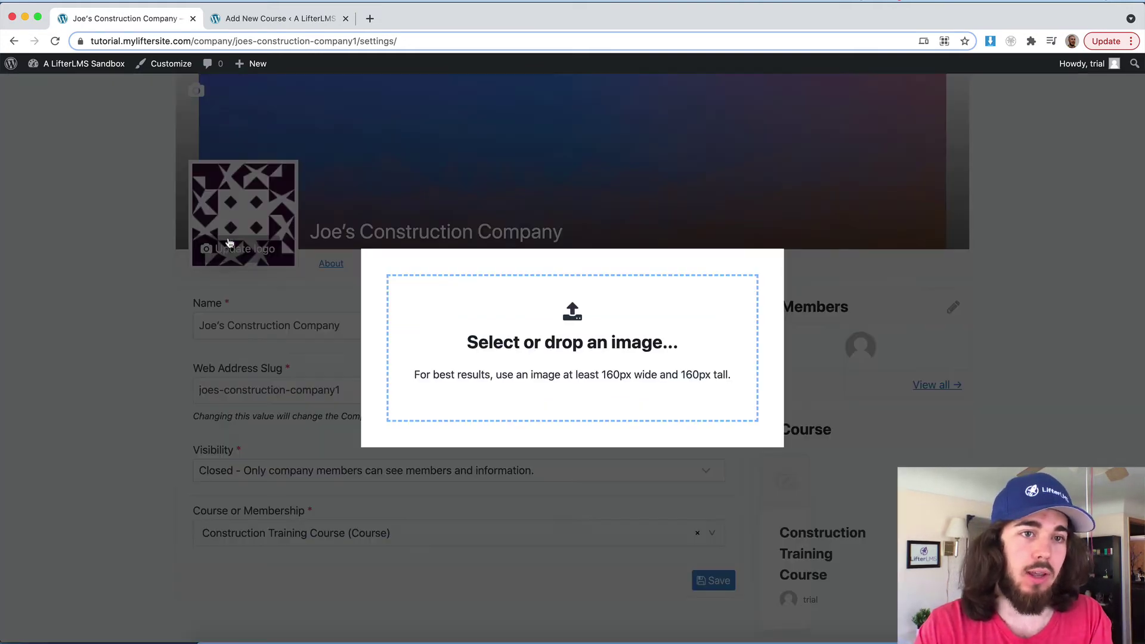
{"action": "left_click", "coordinate": [487, 369]}
{"action": "key", "text": "Return"}
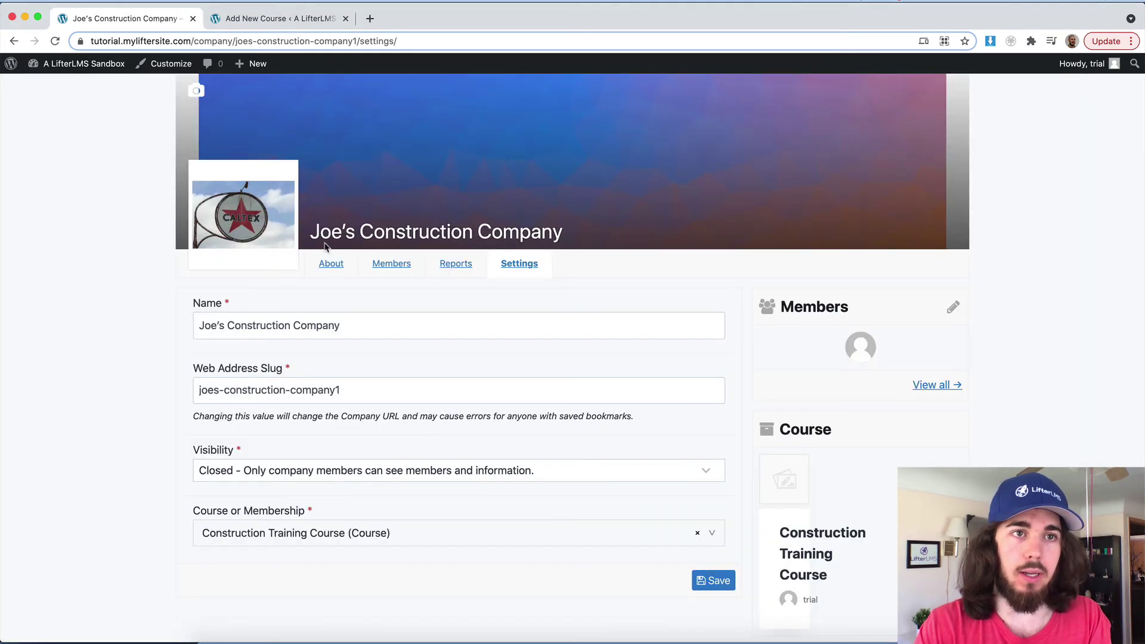
{"action": "scroll", "coordinate": [324, 247], "scroll_direction": "up", "scroll_amount": 4}
{"action": "left_click", "coordinate": [198, 195]}
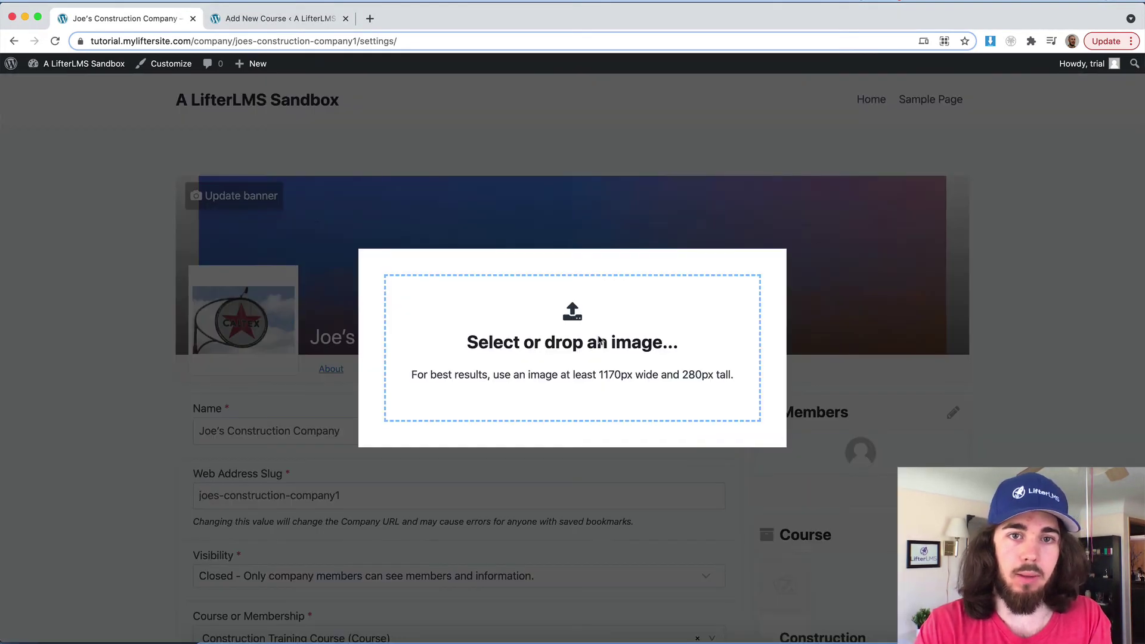
{"action": "left_click", "coordinate": [596, 339]}
{"action": "left_click", "coordinate": [523, 102]}
{"action": "key", "text": "Return"}
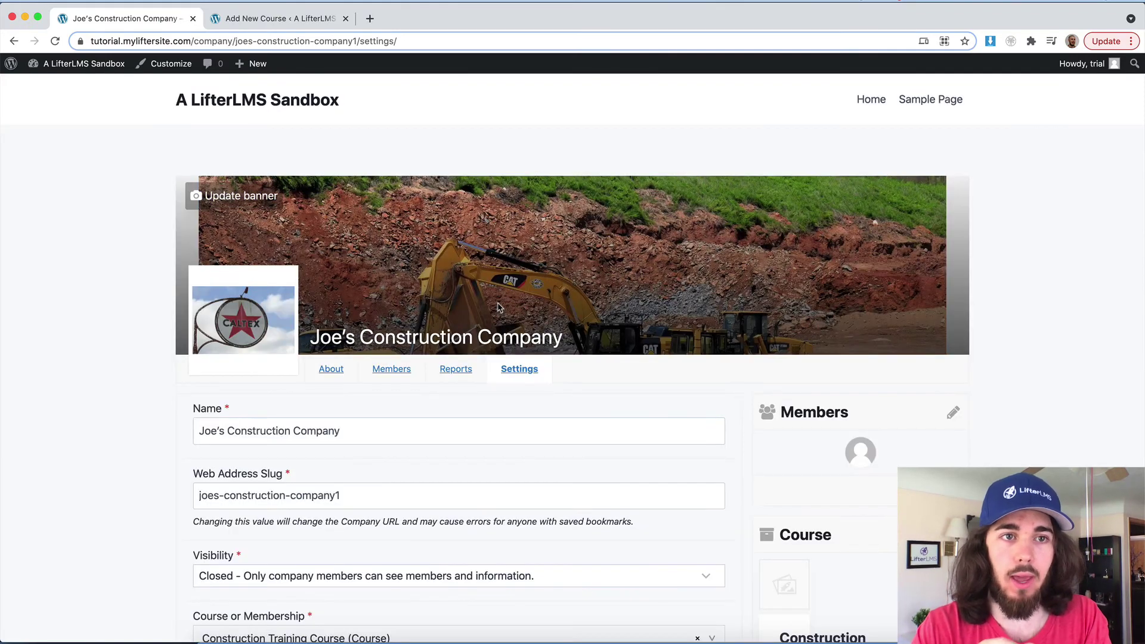
{"action": "scroll", "coordinate": [499, 307], "scroll_direction": "down", "scroll_amount": 5}
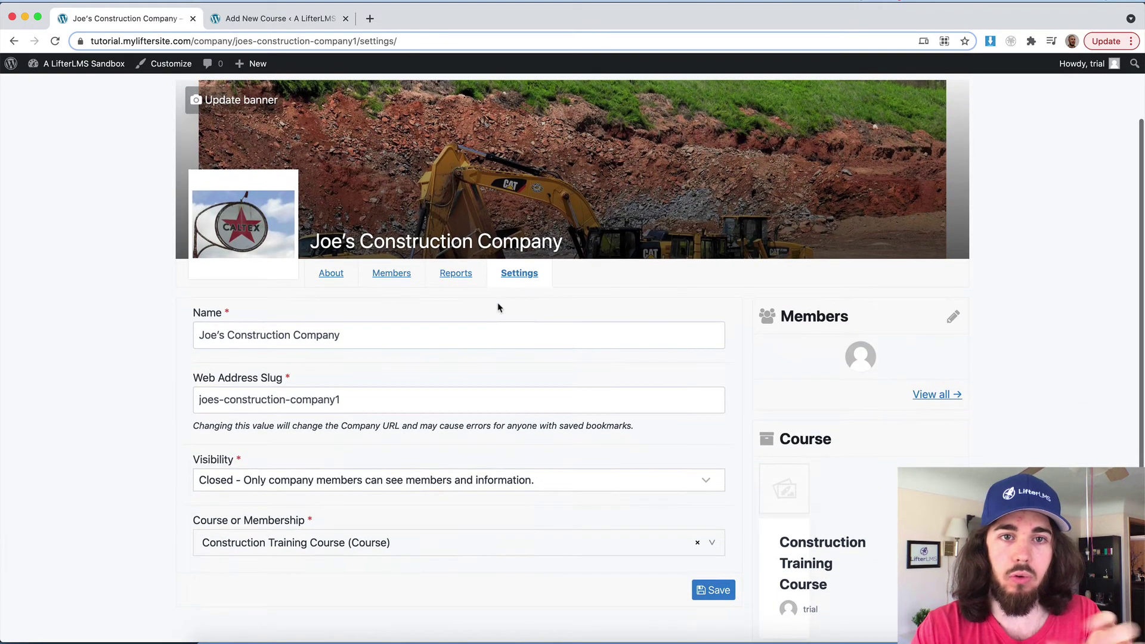
{"action": "scroll", "coordinate": [499, 307], "scroll_direction": "up", "scroll_amount": 2}
{"action": "scroll", "coordinate": [499, 307], "scroll_direction": "down", "scroll_amount": 5}
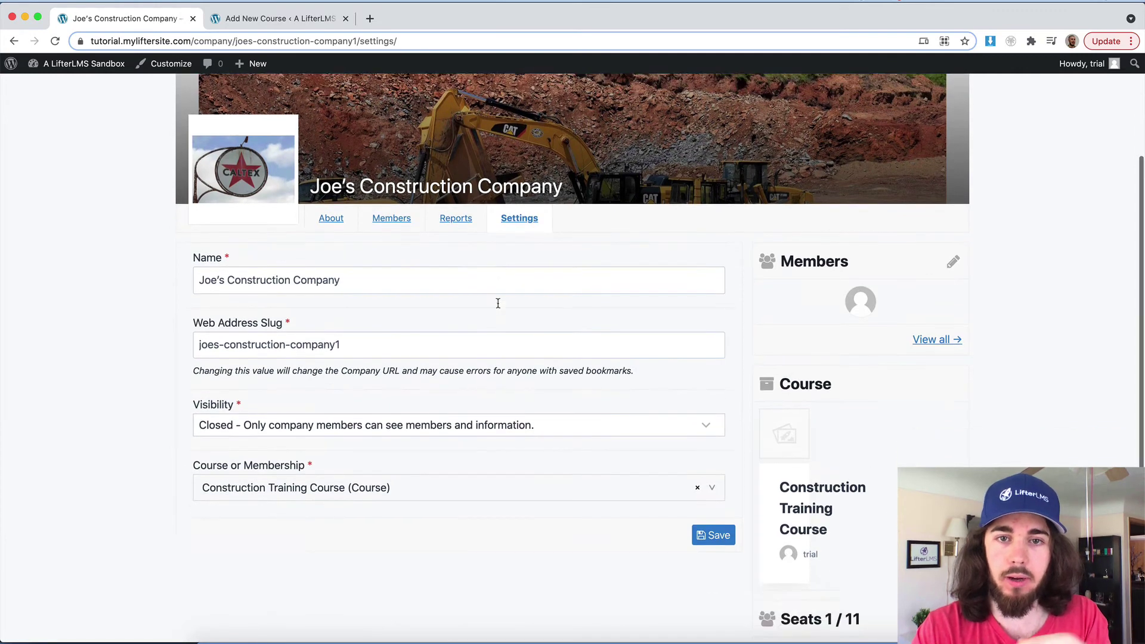
{"action": "scroll", "coordinate": [585, 367], "scroll_direction": "down", "scroll_amount": 1}
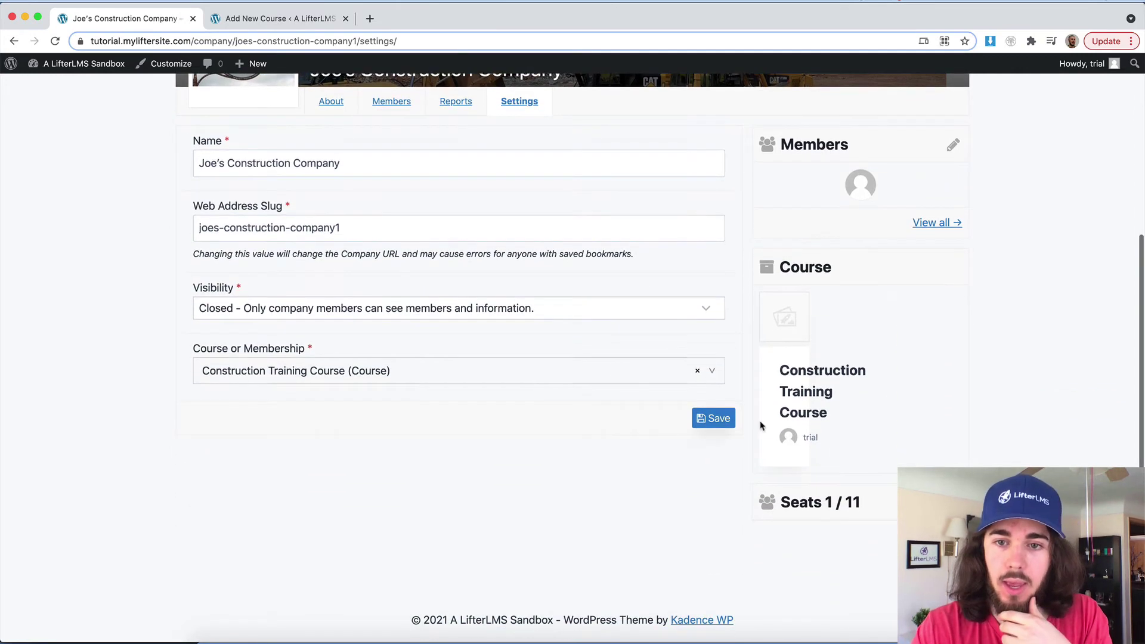
Step: Raise the company's total seats from 11 to 12 and save
{"action": "left_click", "coordinate": [952, 502]}
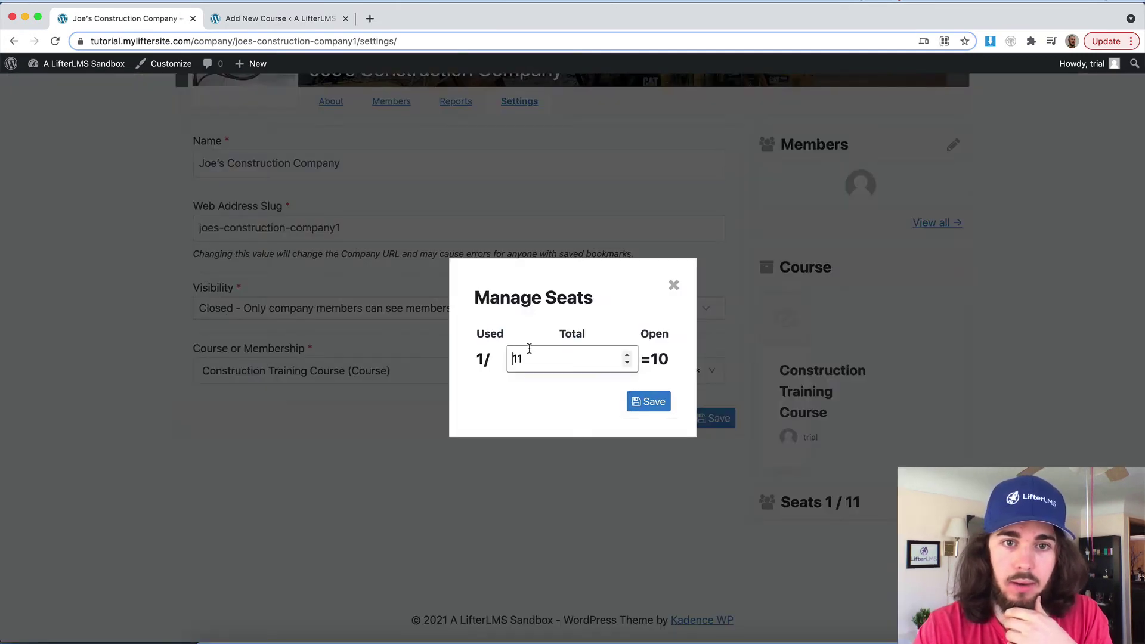
{"action": "key", "text": "BackSpace"}
{"action": "type", "text": "2"}
{"action": "left_click", "coordinate": [647, 401]}
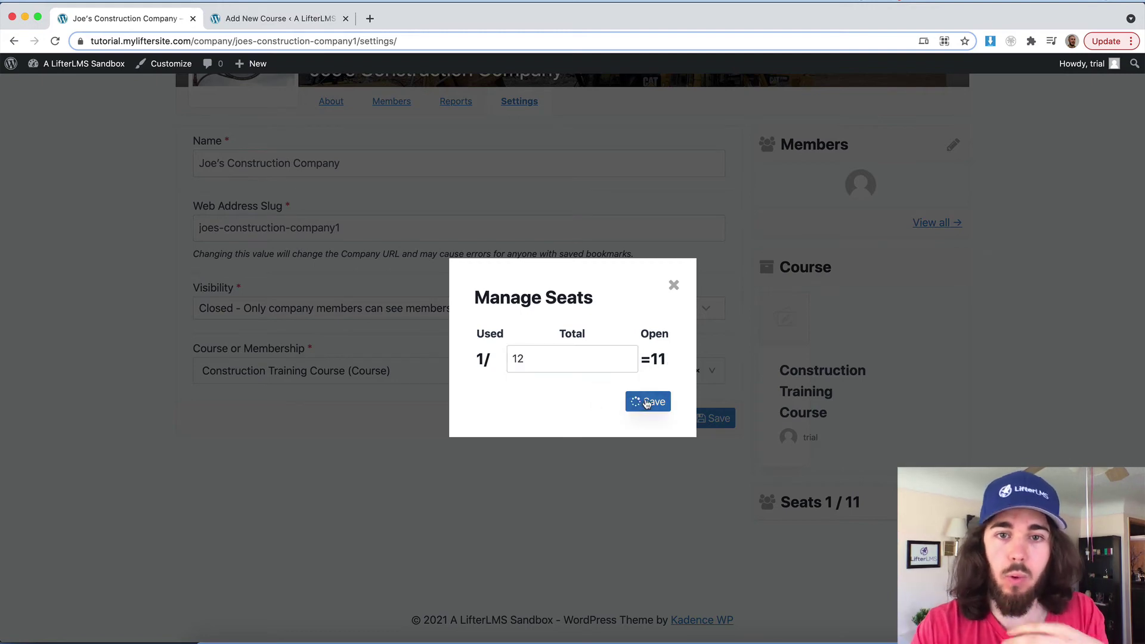
Step: Send a Manager-role invitation to the invitee's e-mail address
{"action": "scroll", "coordinate": [672, 409], "scroll_direction": "down", "scroll_amount": 3}
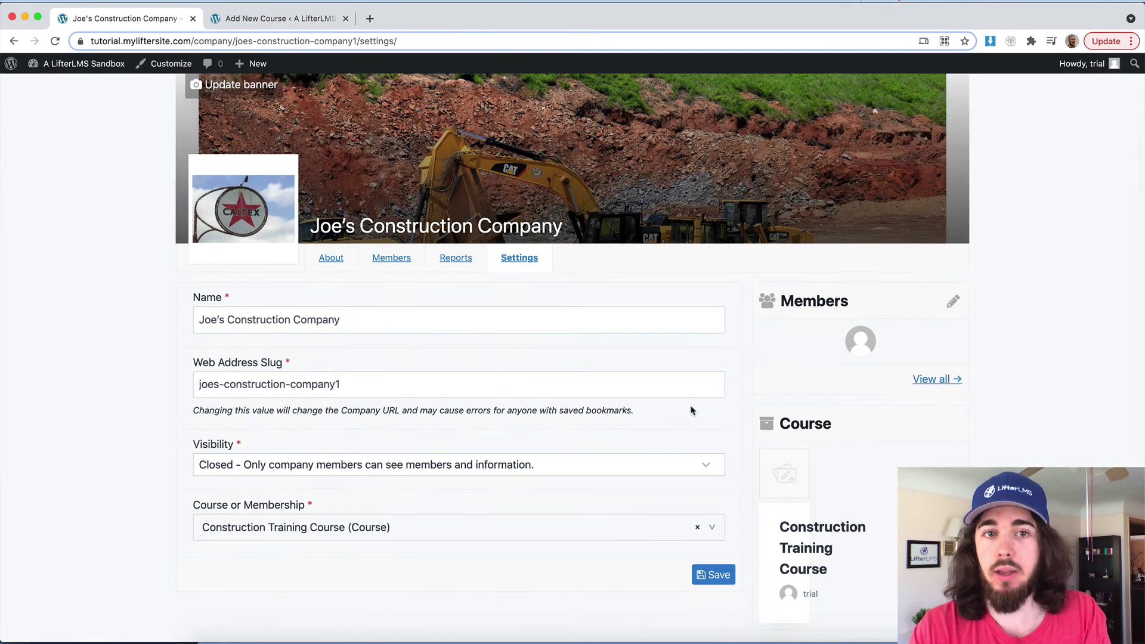
{"action": "left_click", "coordinate": [953, 301]}
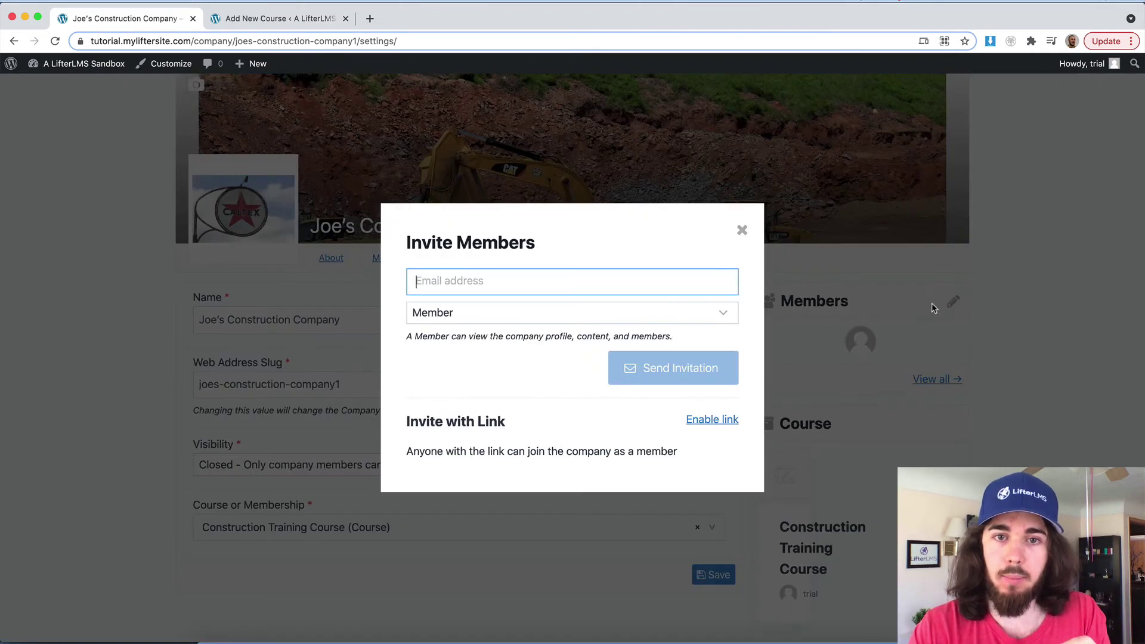
{"action": "left_click", "coordinate": [462, 318]}
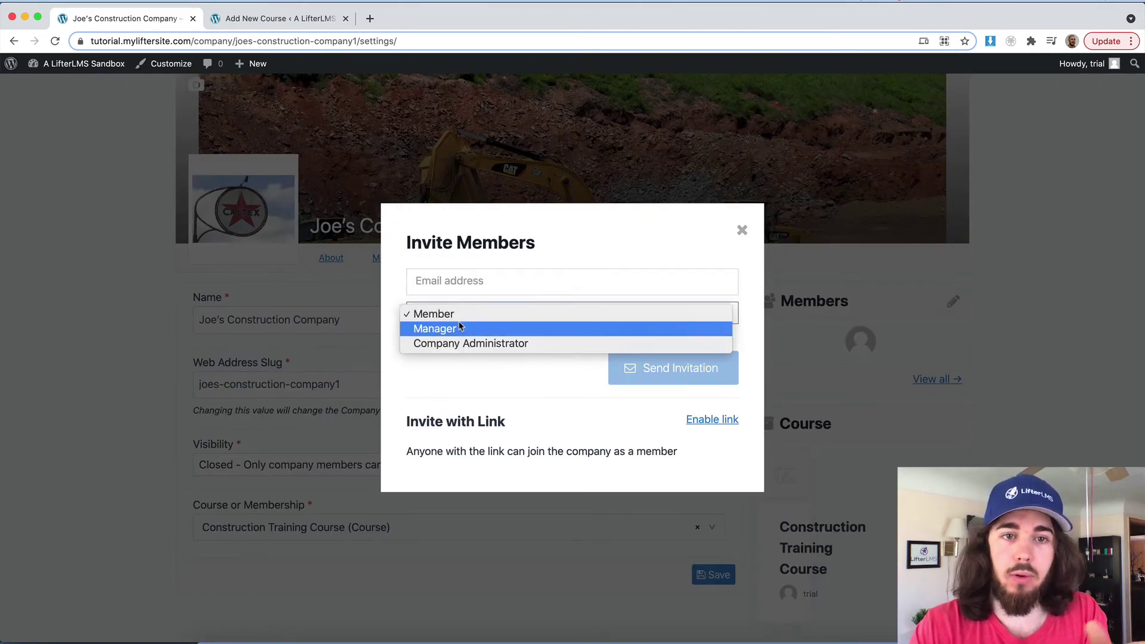
{"action": "left_click", "coordinate": [460, 329]}
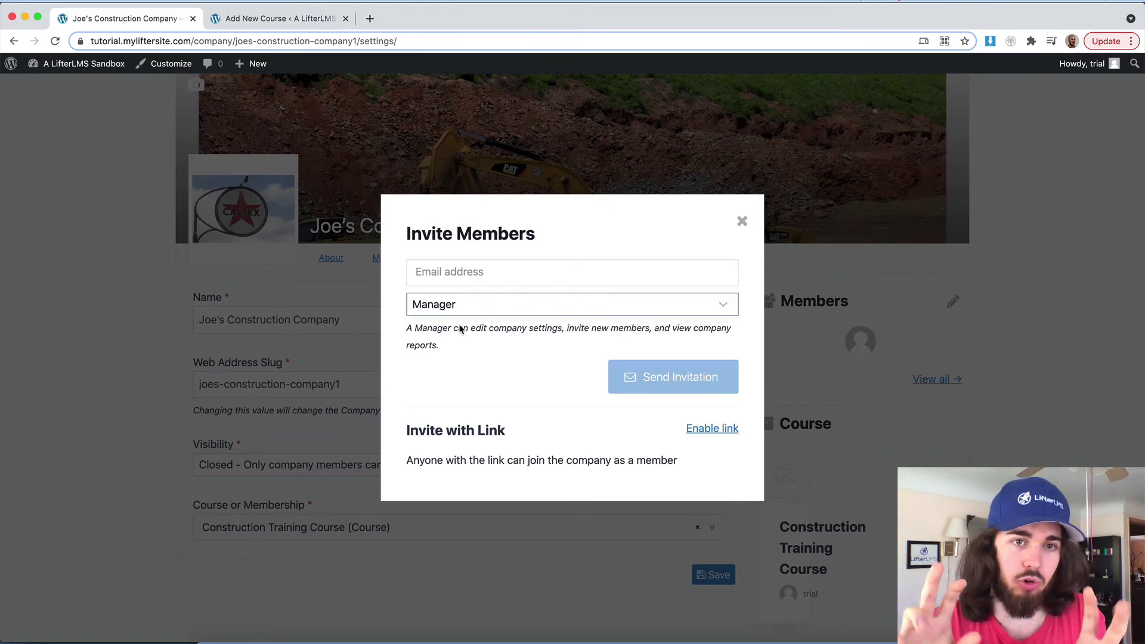
{"action": "left_click", "coordinate": [436, 270]}
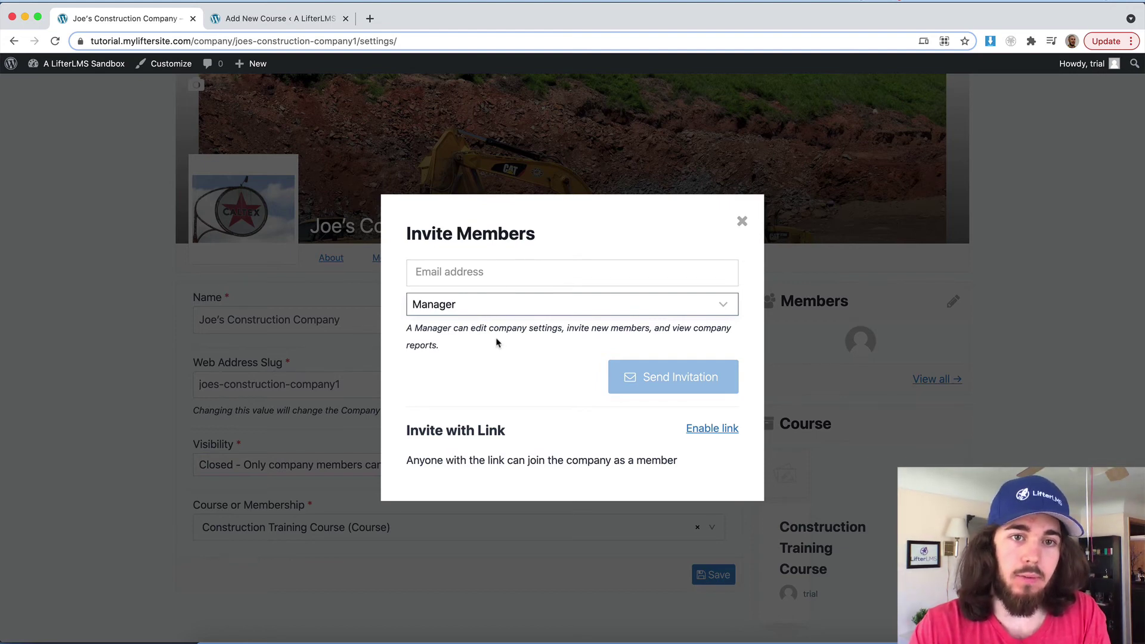
{"action": "left_click", "coordinate": [456, 274]}
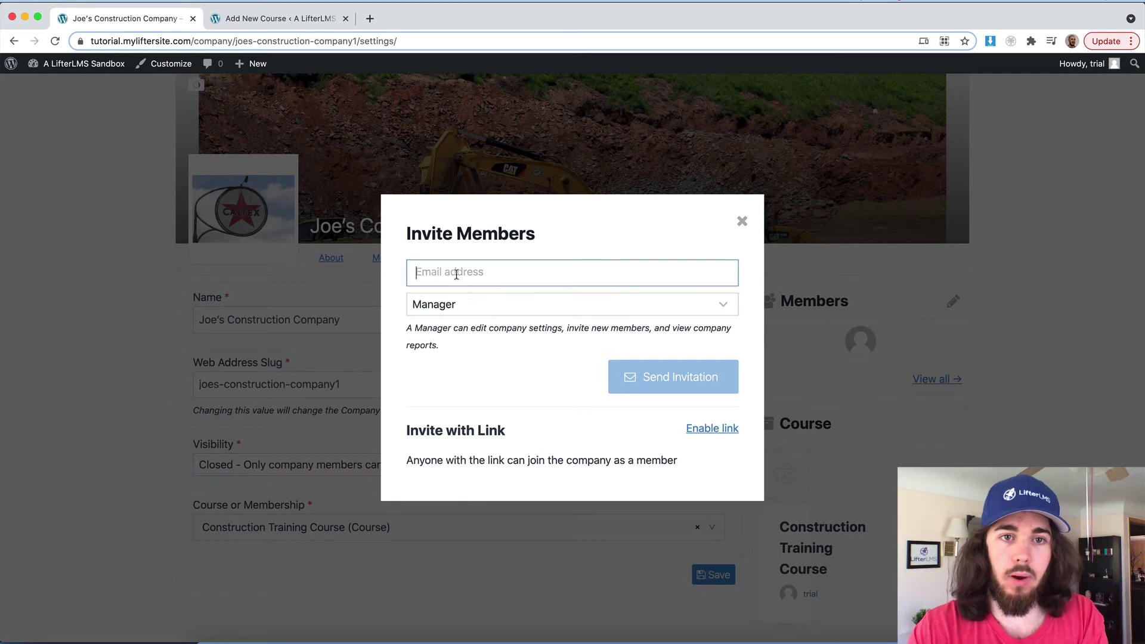
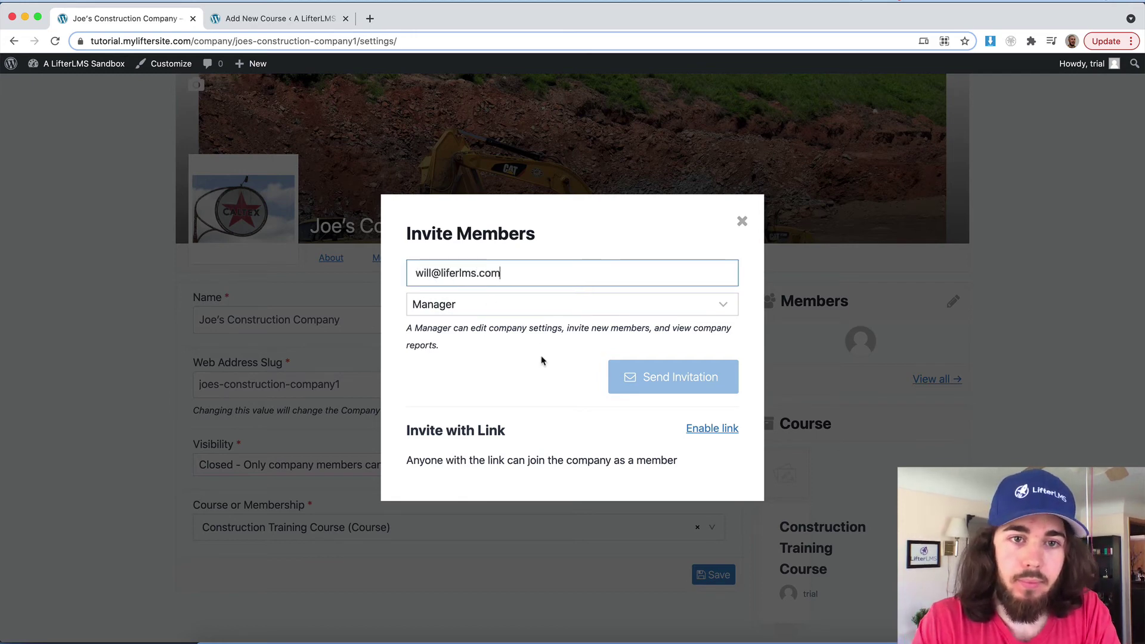
{"action": "left_click", "coordinate": [542, 362]}
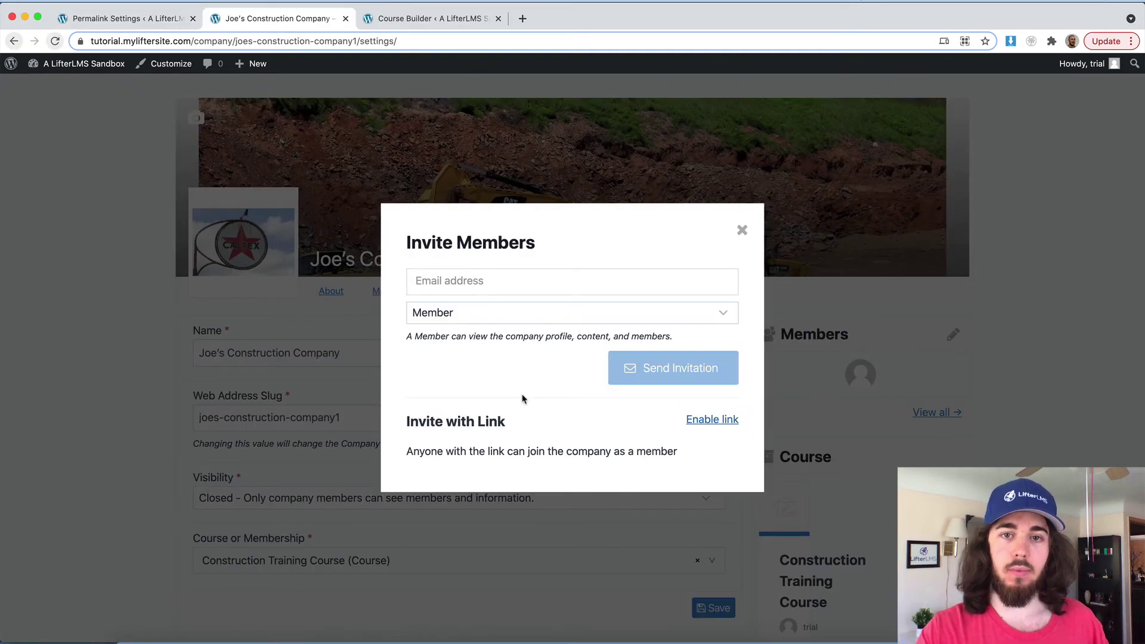
Step: Enable the shareable member invitation link in the Invite Members dialog
{"action": "left_click", "coordinate": [718, 419]}
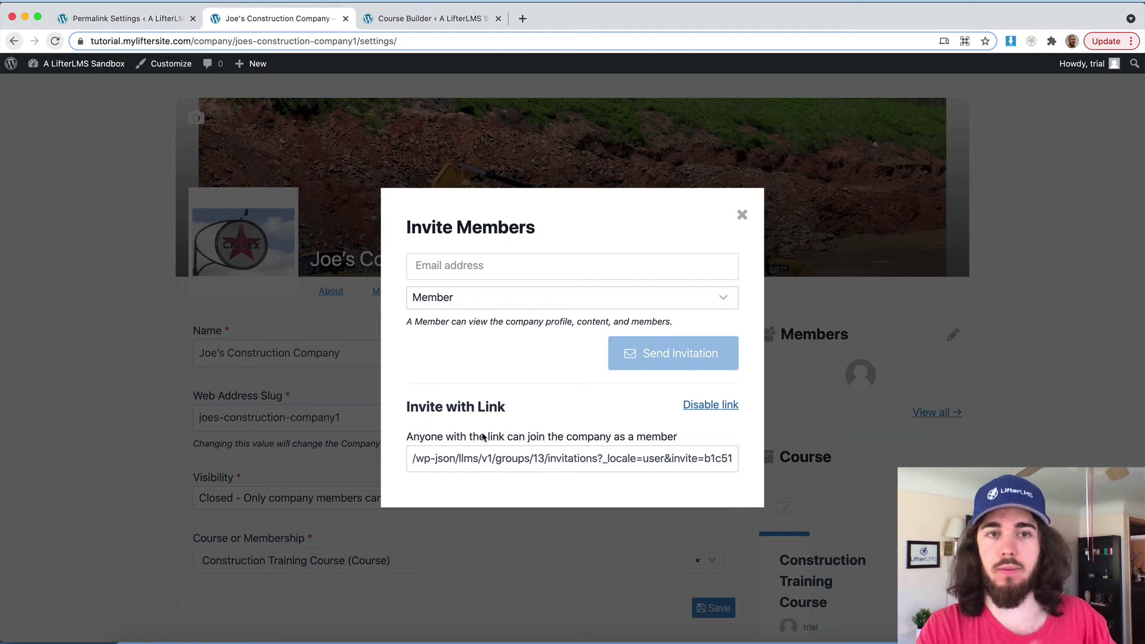
Step: Close the invite window and open the member's Construction Training Course report under Reports
{"action": "left_click", "coordinate": [324, 244]}
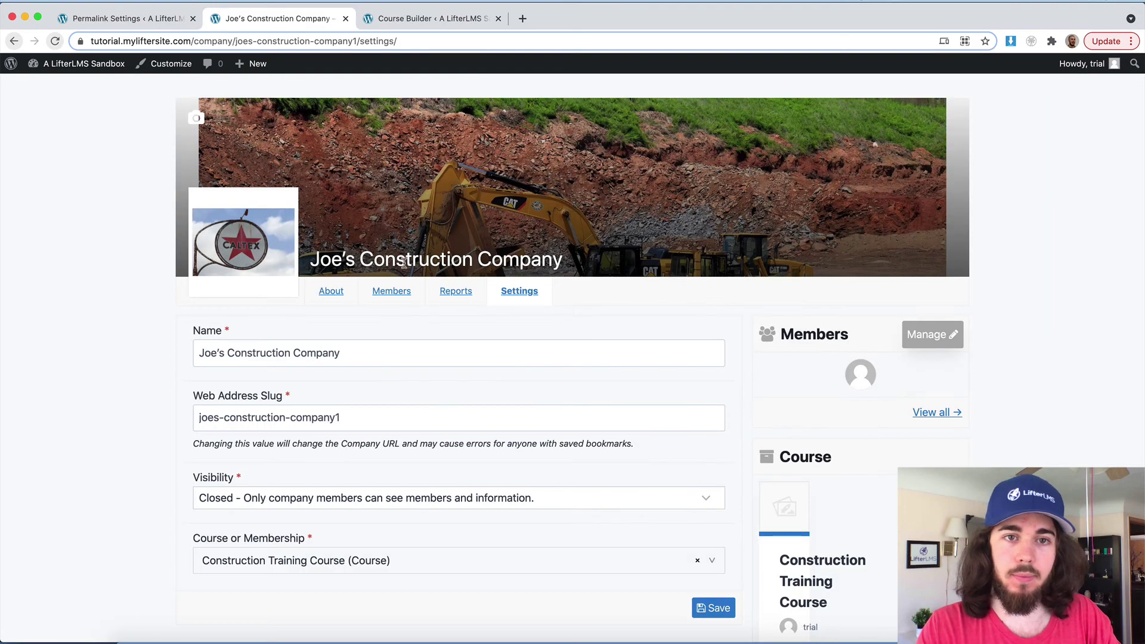
{"action": "left_click", "coordinate": [458, 292]}
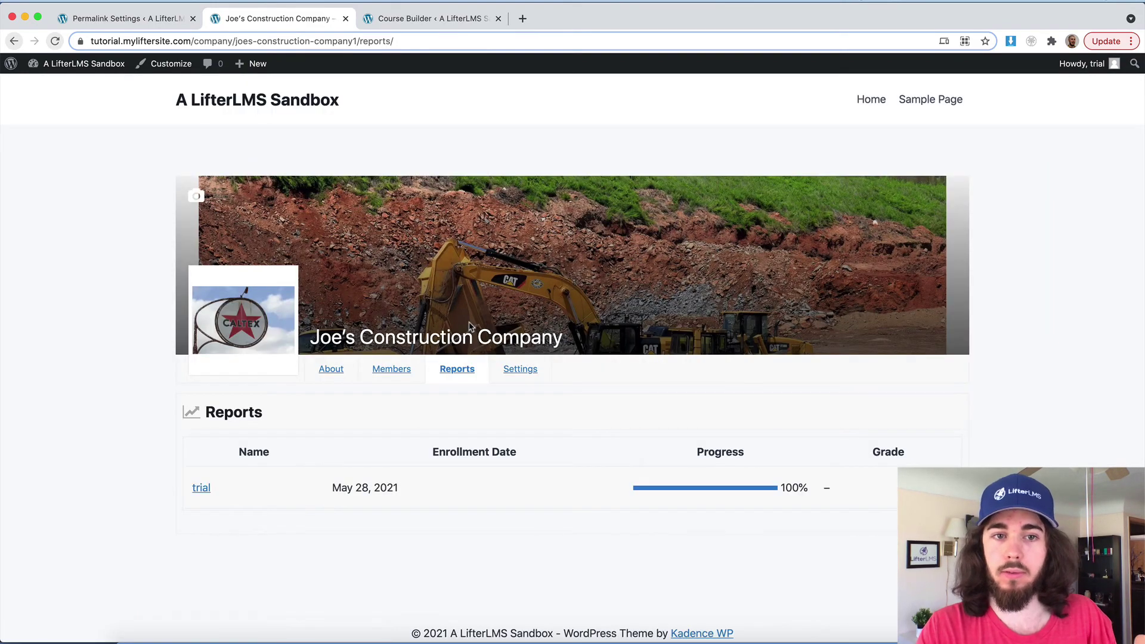
{"action": "scroll", "coordinate": [470, 328], "scroll_direction": "down", "scroll_amount": 1}
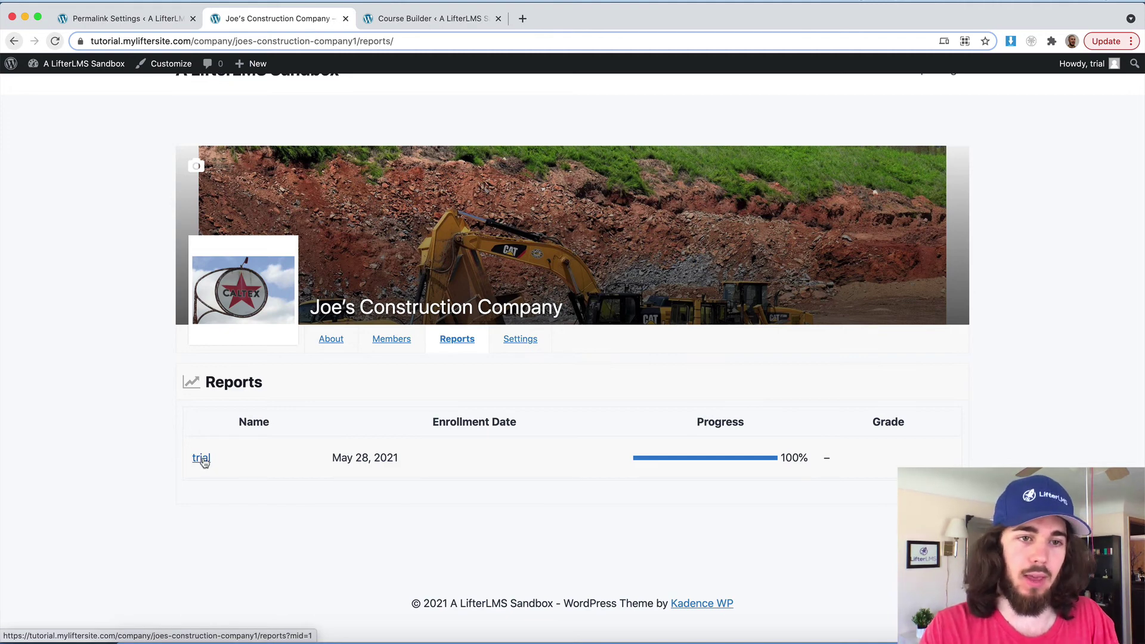
{"action": "left_click", "coordinate": [201, 458]}
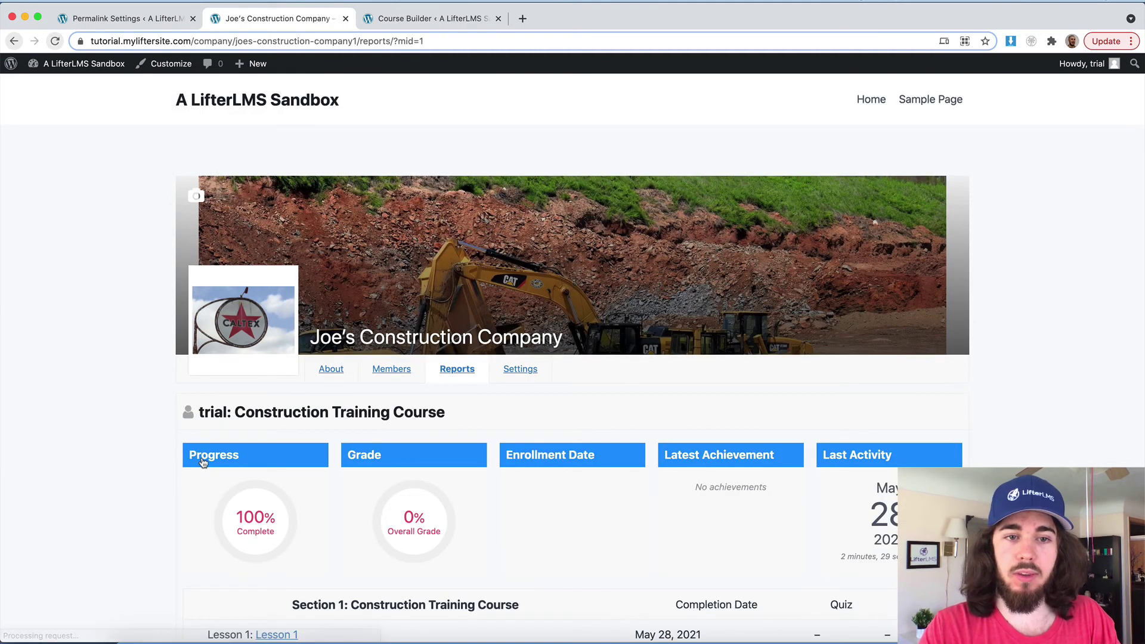
{"action": "scroll", "coordinate": [203, 463], "scroll_direction": "down", "scroll_amount": 3}
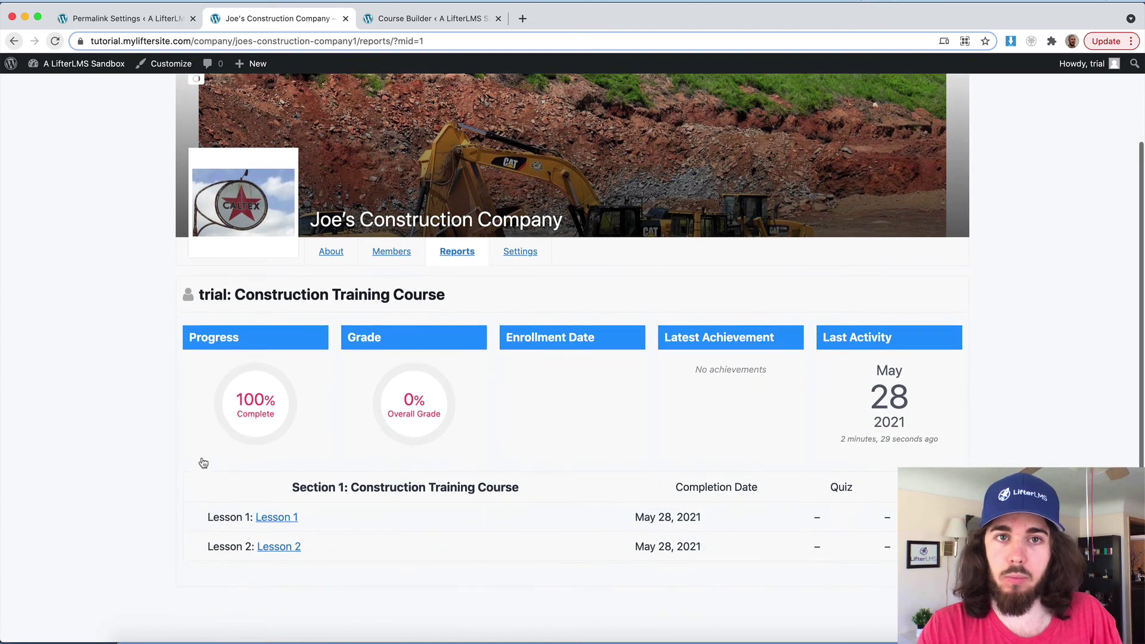
{"action": "scroll", "coordinate": [373, 458], "scroll_direction": "down", "scroll_amount": 2}
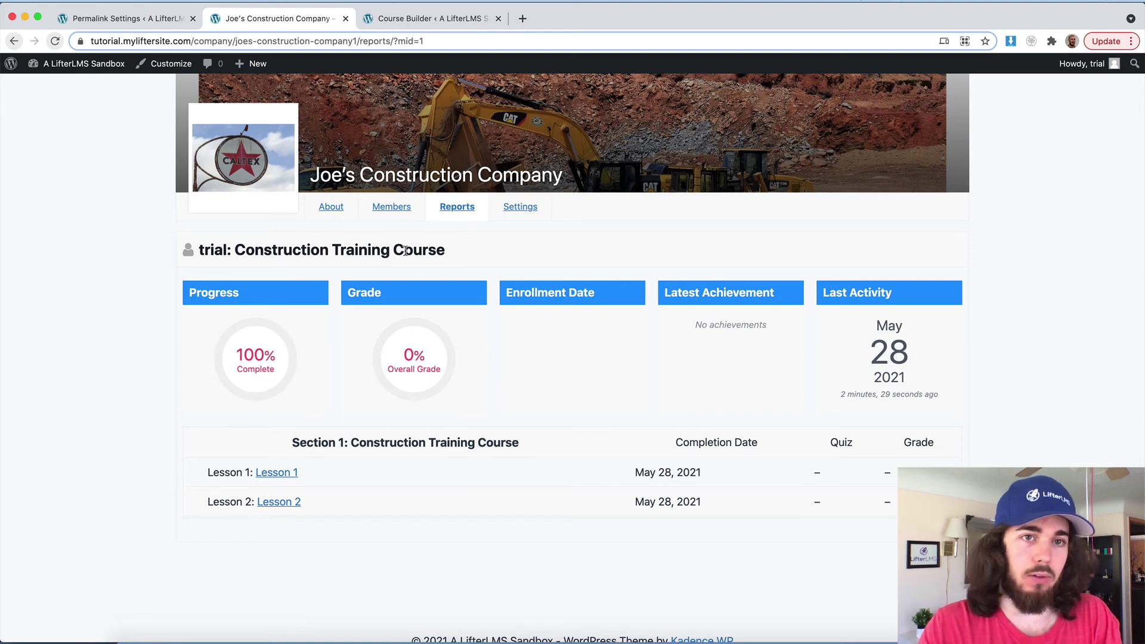
Step: Open the company's Members tab and review the pending invitation and 2 / 12 seats
{"action": "left_click", "coordinate": [391, 206]}
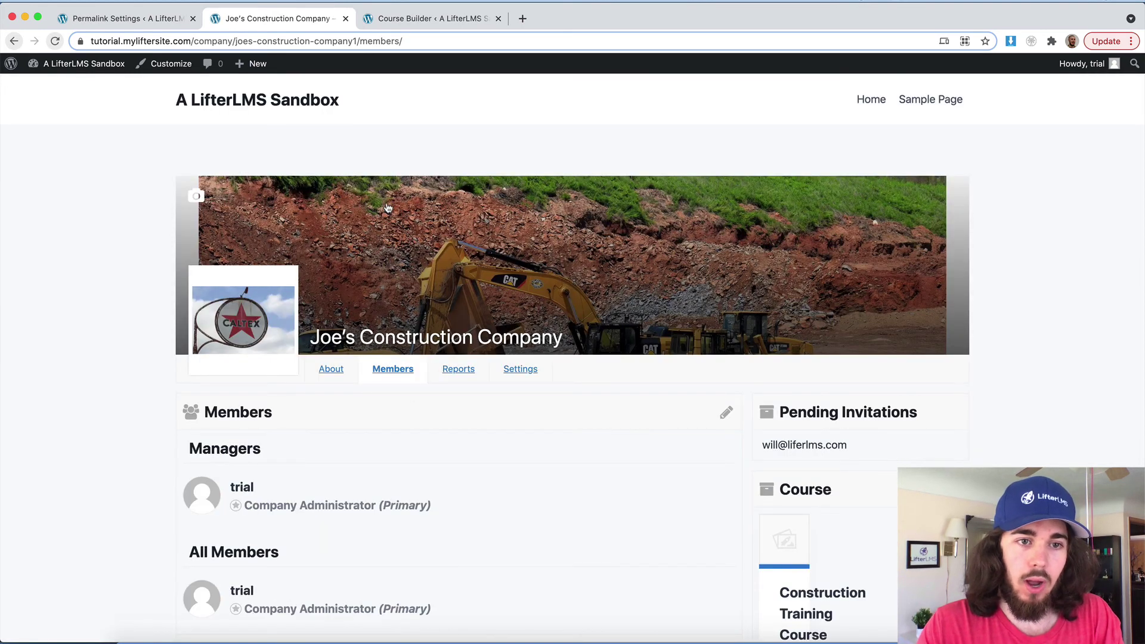
{"action": "scroll", "coordinate": [387, 207], "scroll_direction": "down", "scroll_amount": 3}
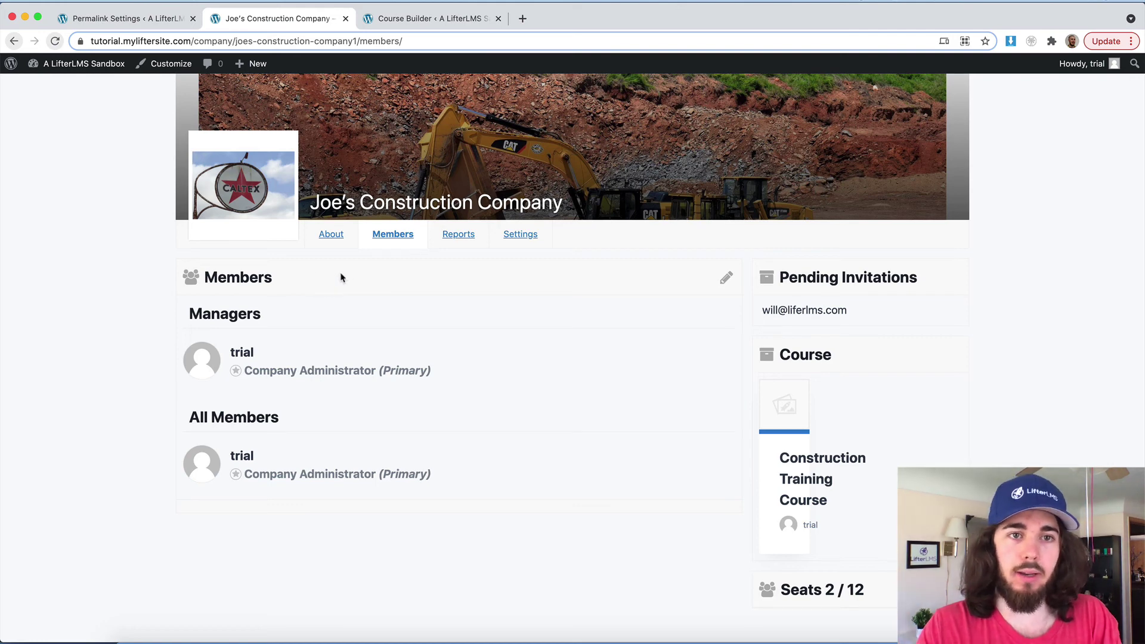
{"action": "scroll", "coordinate": [534, 378], "scroll_direction": "up", "scroll_amount": 2}
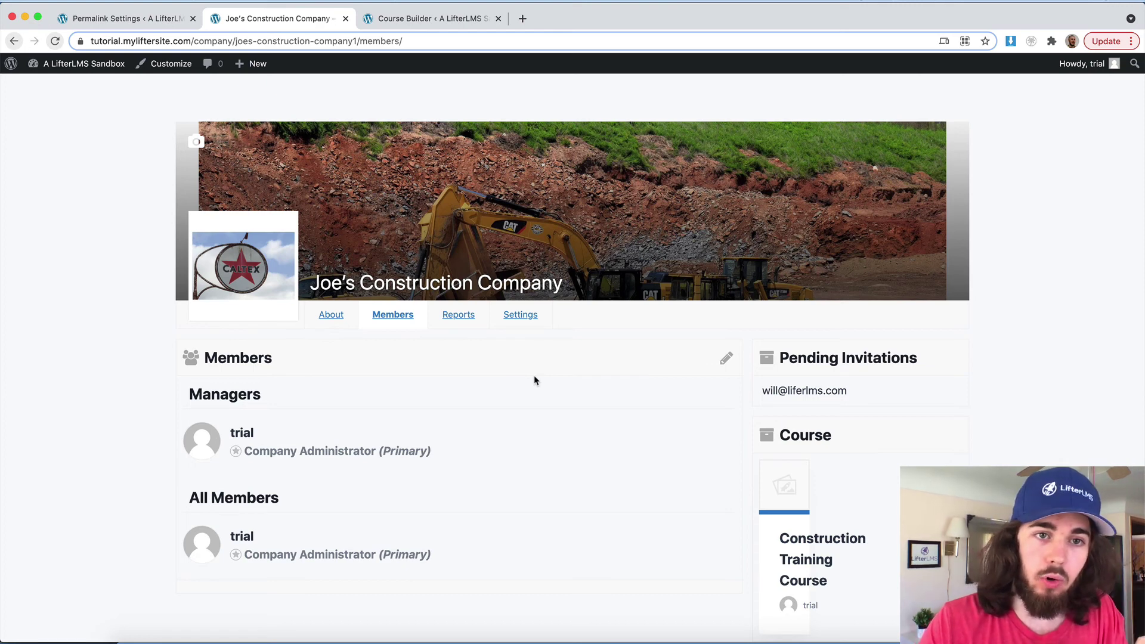
{"action": "scroll", "coordinate": [535, 382], "scroll_direction": "down", "scroll_amount": 4}
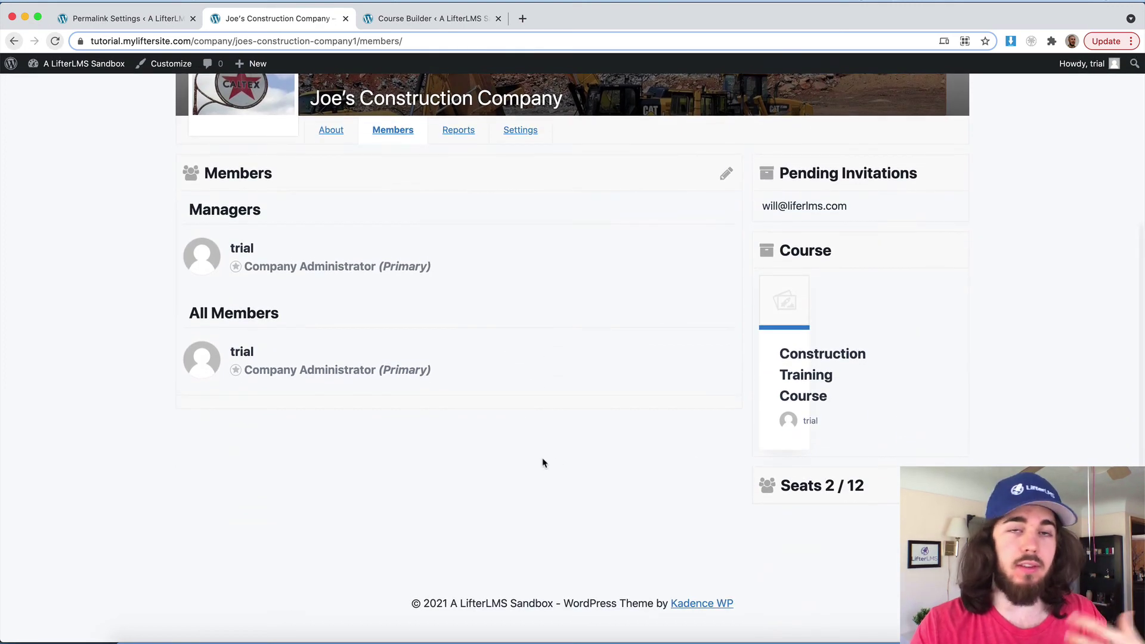
{"action": "scroll", "coordinate": [542, 463], "scroll_direction": "up", "scroll_amount": 1}
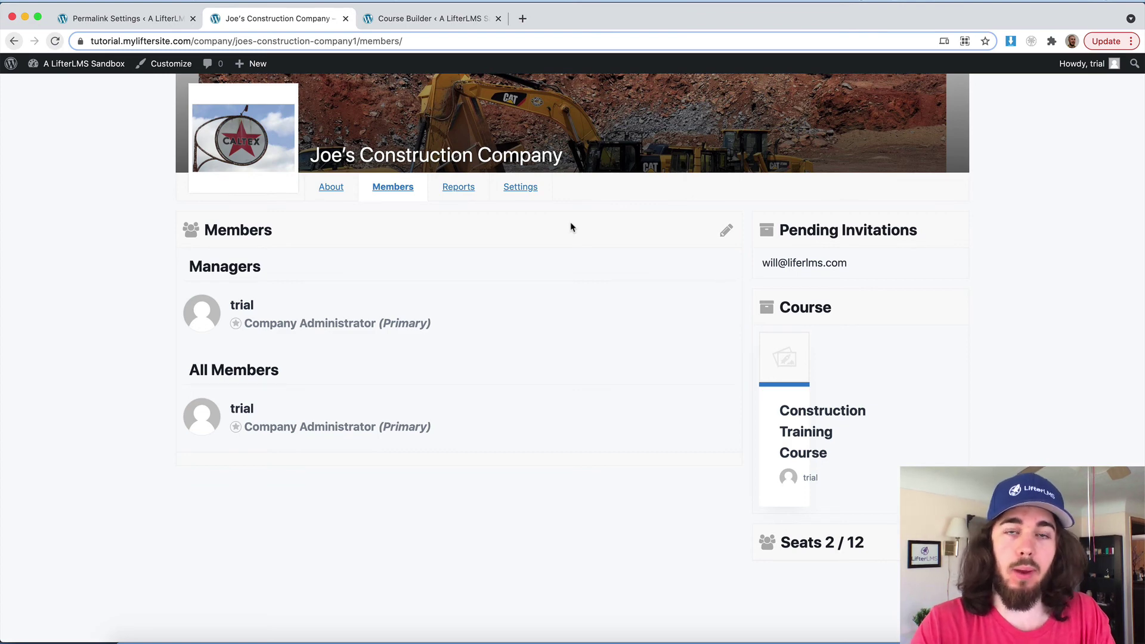
Step: Switch back to the company's Reports tab showing the member at 100% progress
{"action": "left_click", "coordinate": [460, 187]}
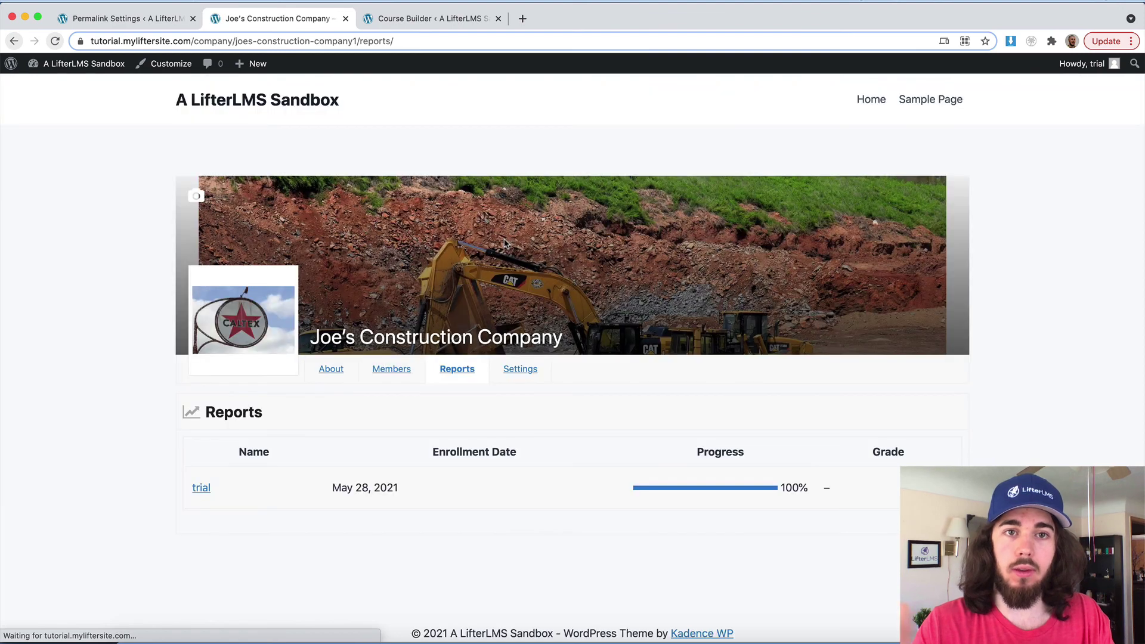